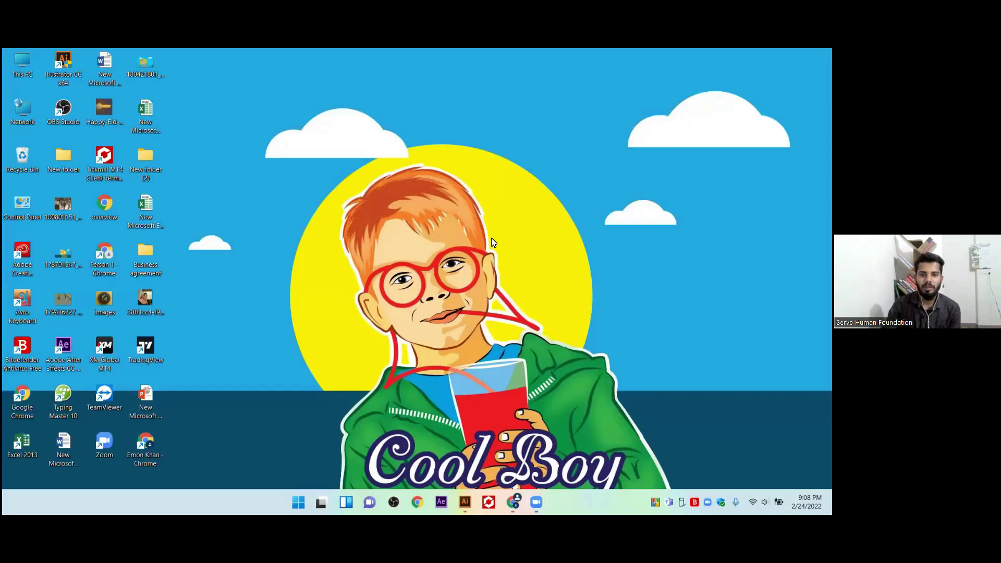
- Refresh the desktop and bring the Chrome New Tab window to the front
right_click(494, 243)
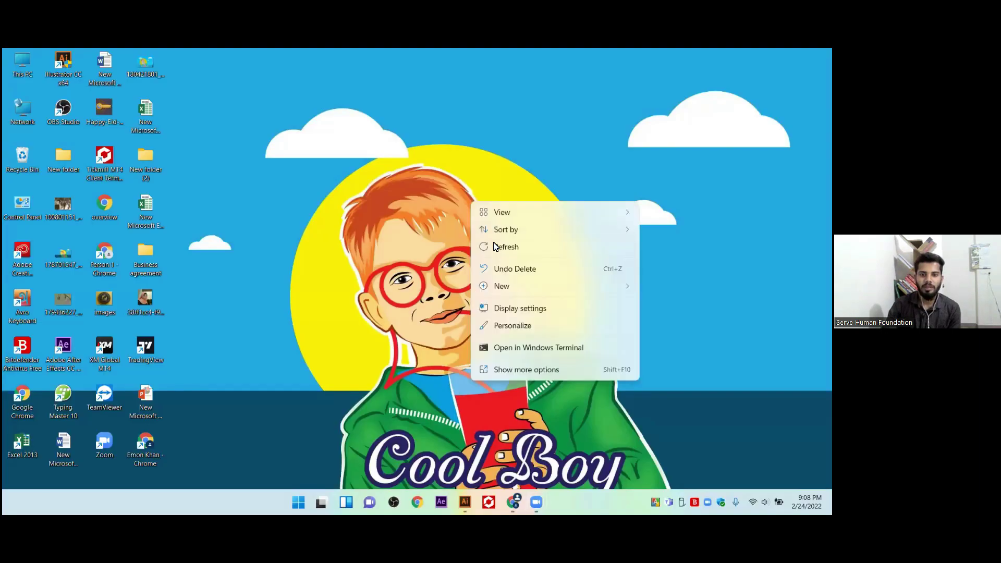
left_click(493, 450)
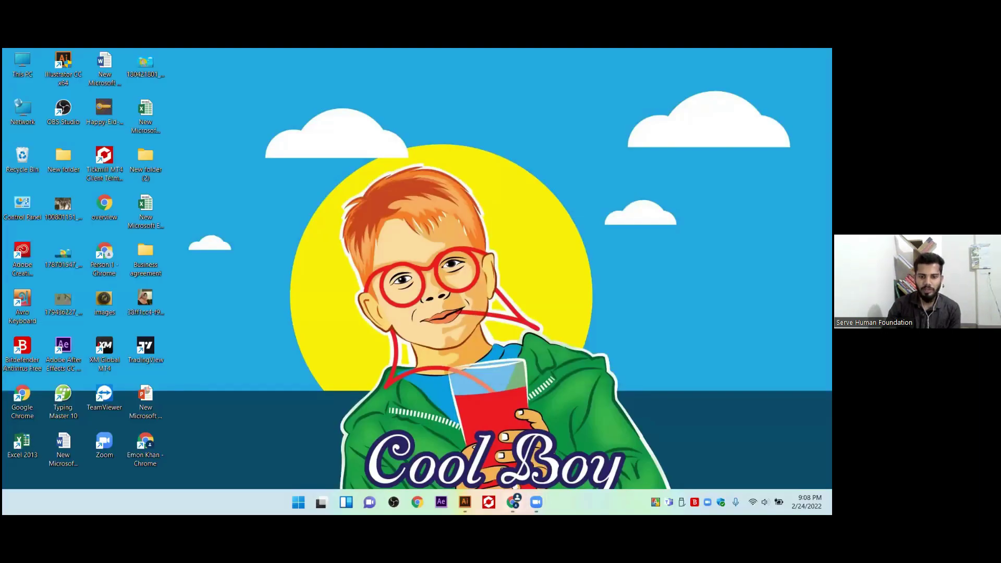
key("alt+Tab")
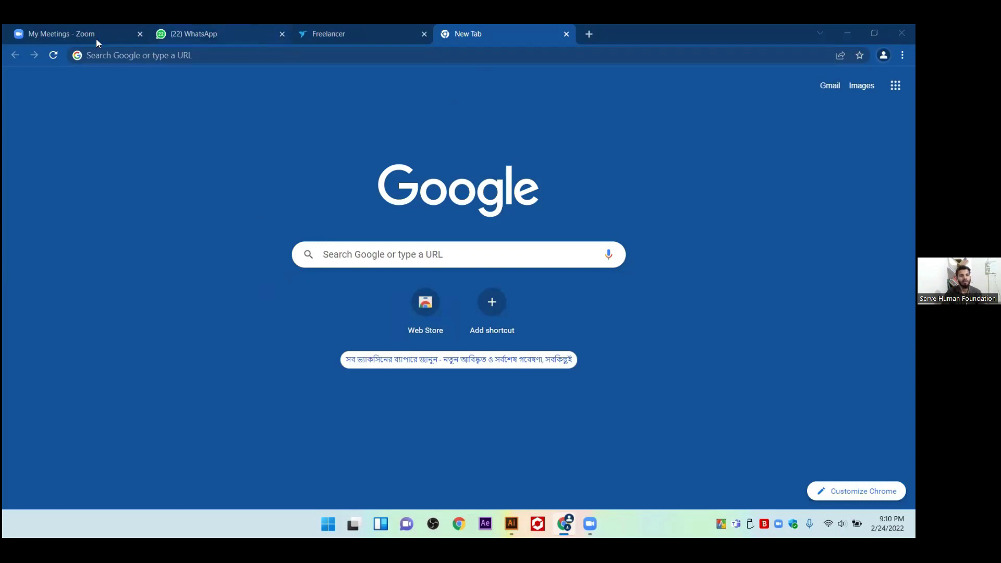
- Search Google for 'papercut design' and show the image results
left_click(440, 56)
type("pap")
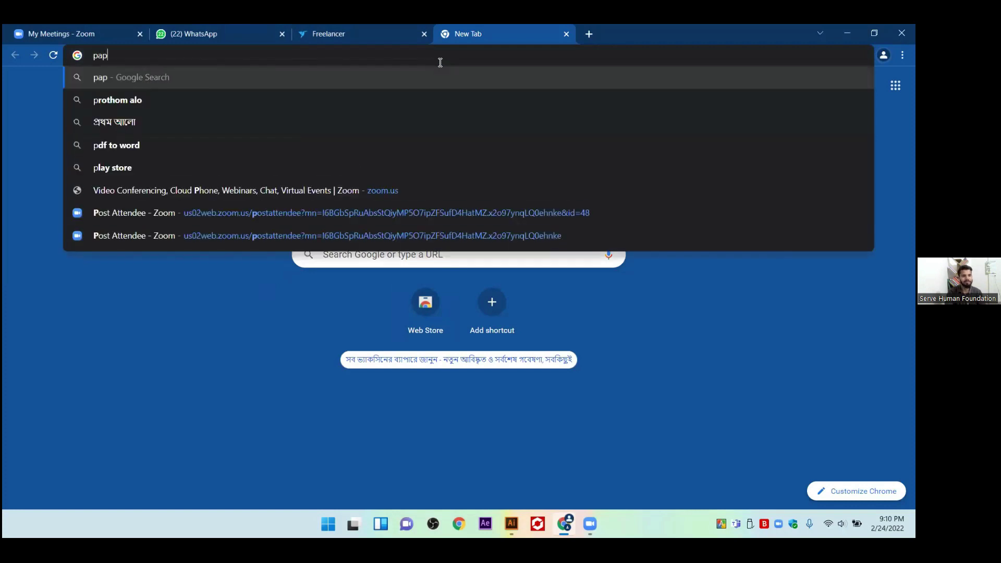
type("ercut design")
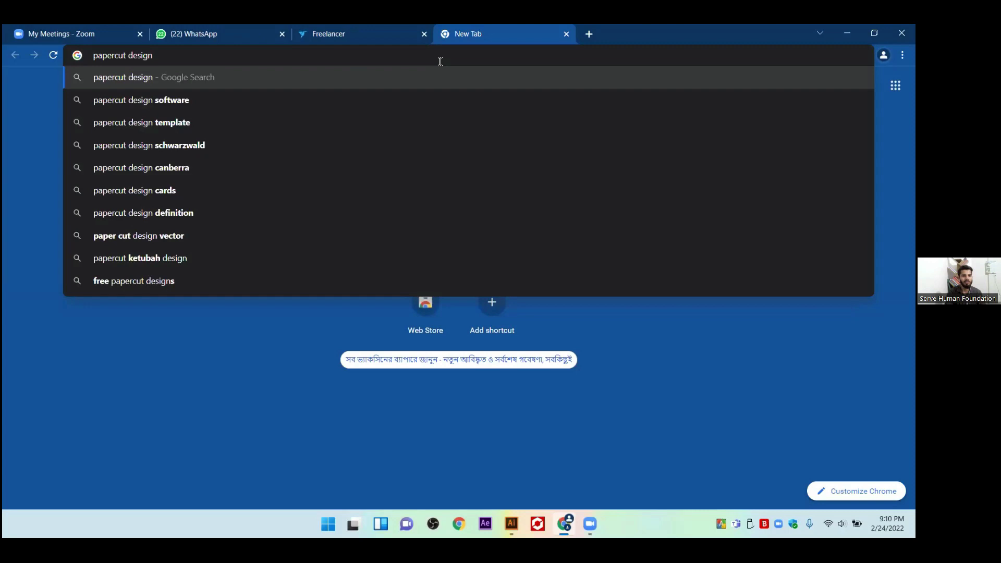
key("Return")
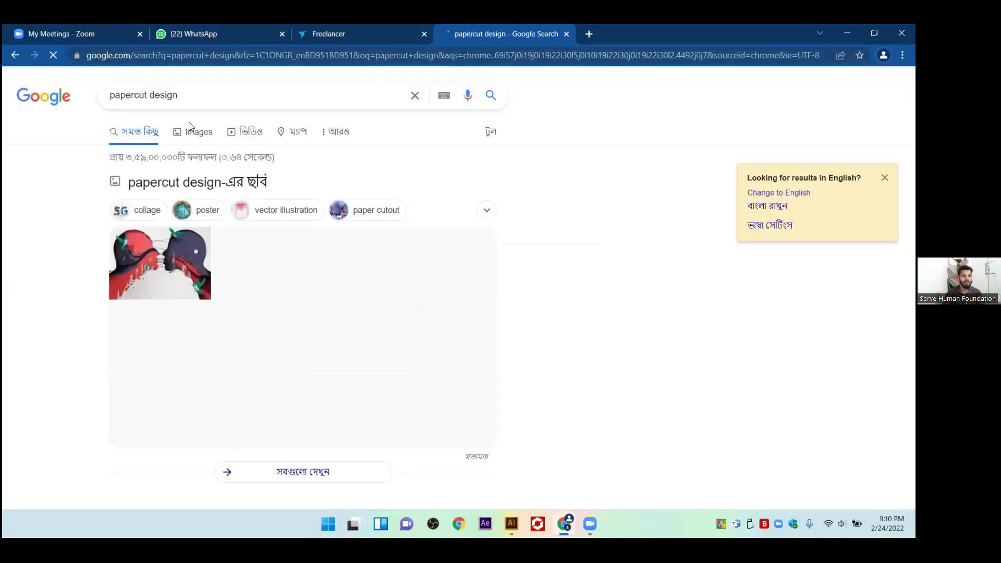
left_click(188, 133)
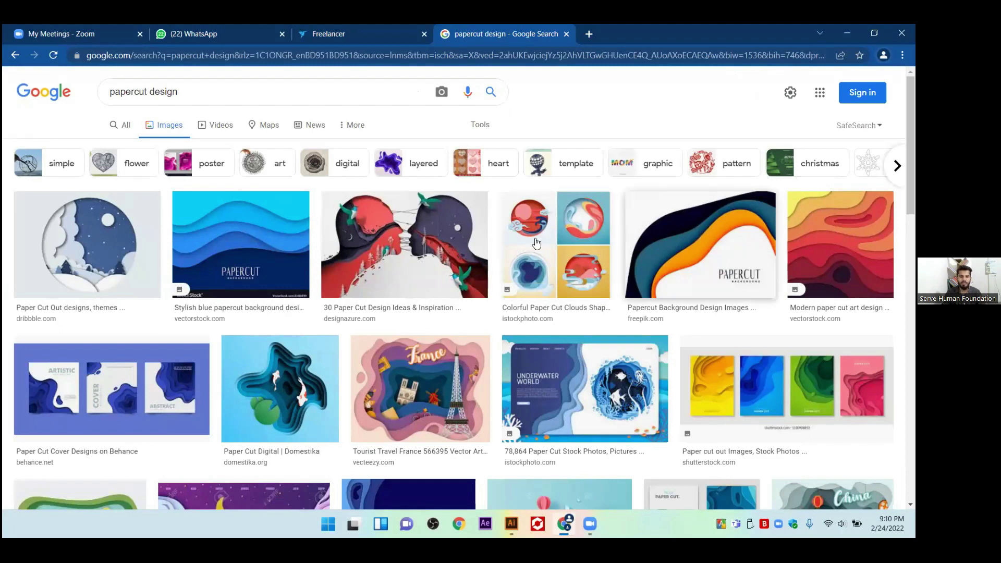
- Preview papercut thumbnails, including the blue wavy background and Paper Cut Cover Designs on Behance
scroll(204, 197, "down", 1)
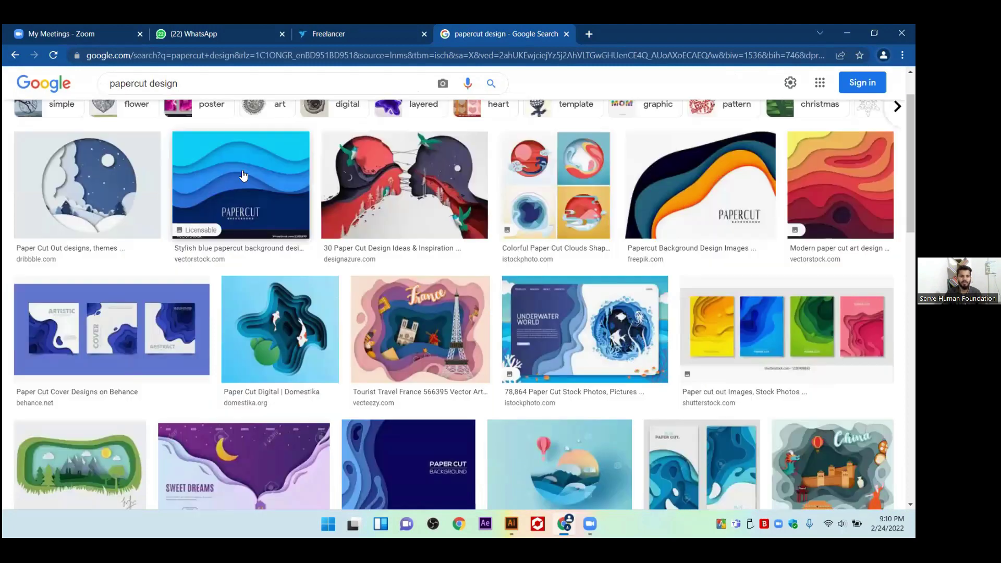
left_click(264, 193)
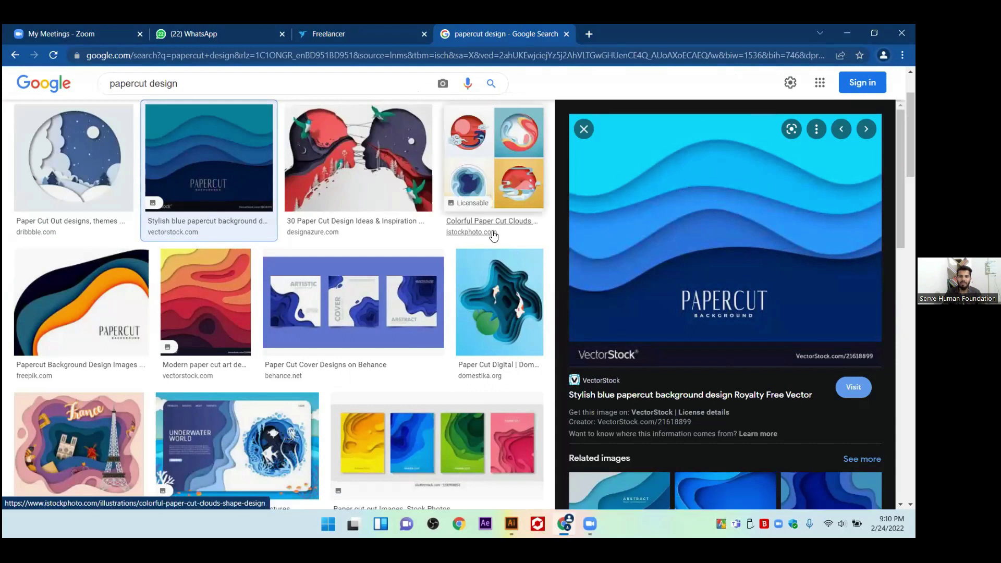
scroll(345, 240, "up", 2)
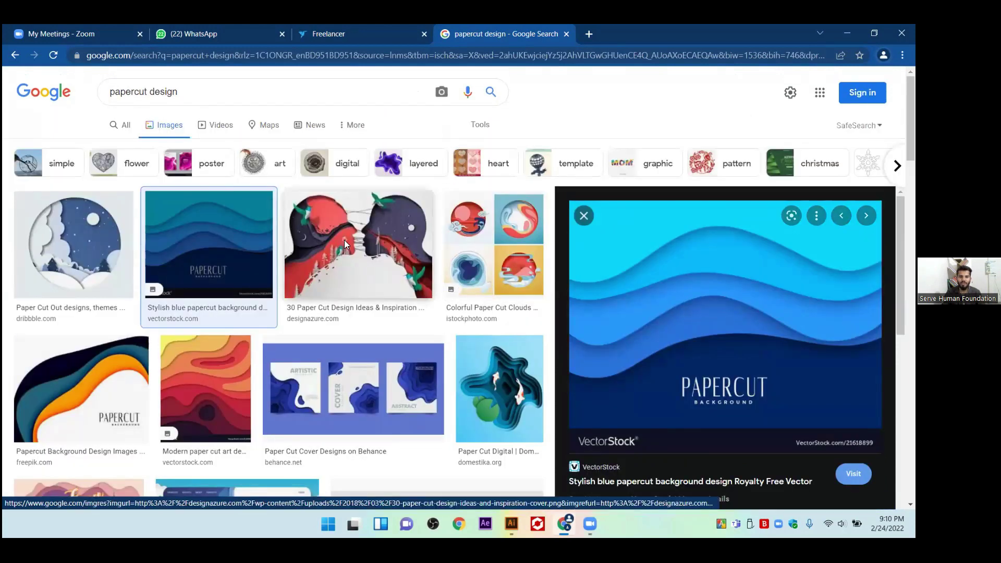
left_click(344, 240)
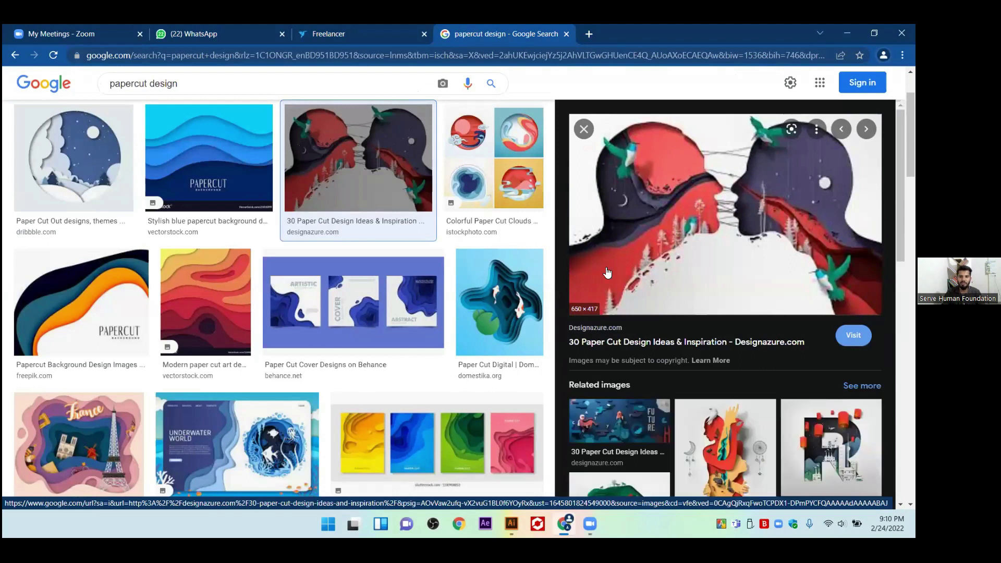
left_click(732, 457)
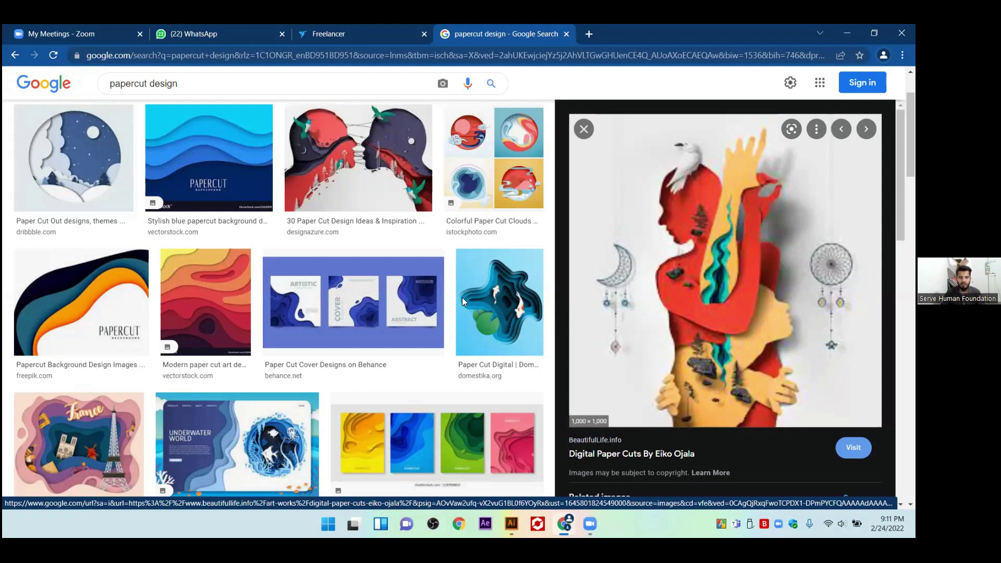
left_click(332, 297)
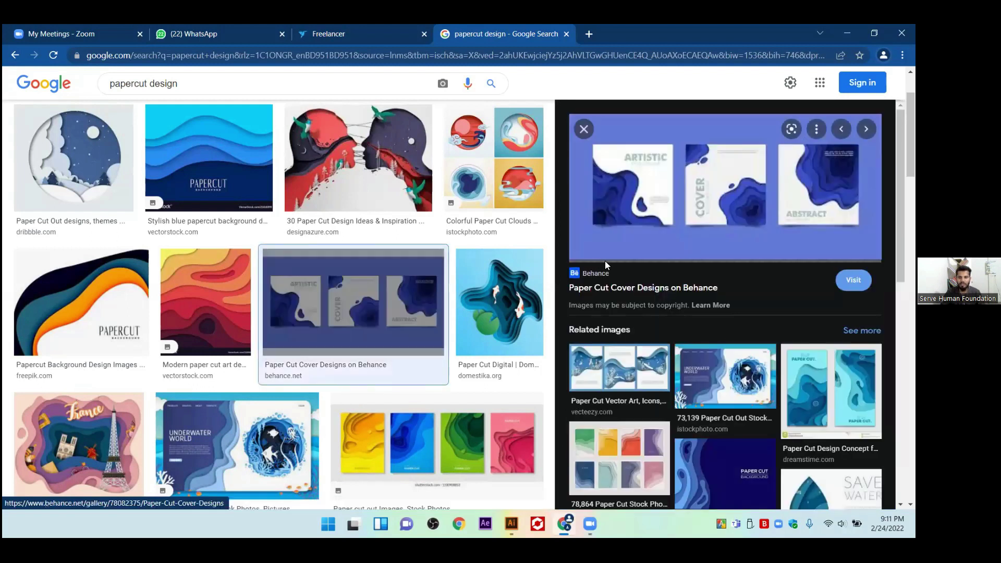
scroll(605, 261, "up", 2)
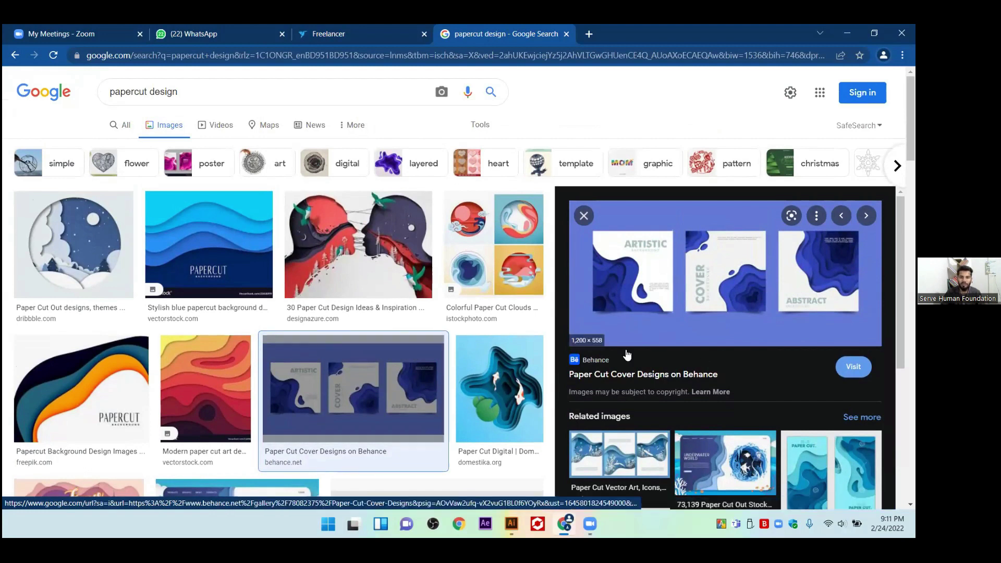
scroll(625, 353, "down", 3)
scroll(323, 342, "down", 1)
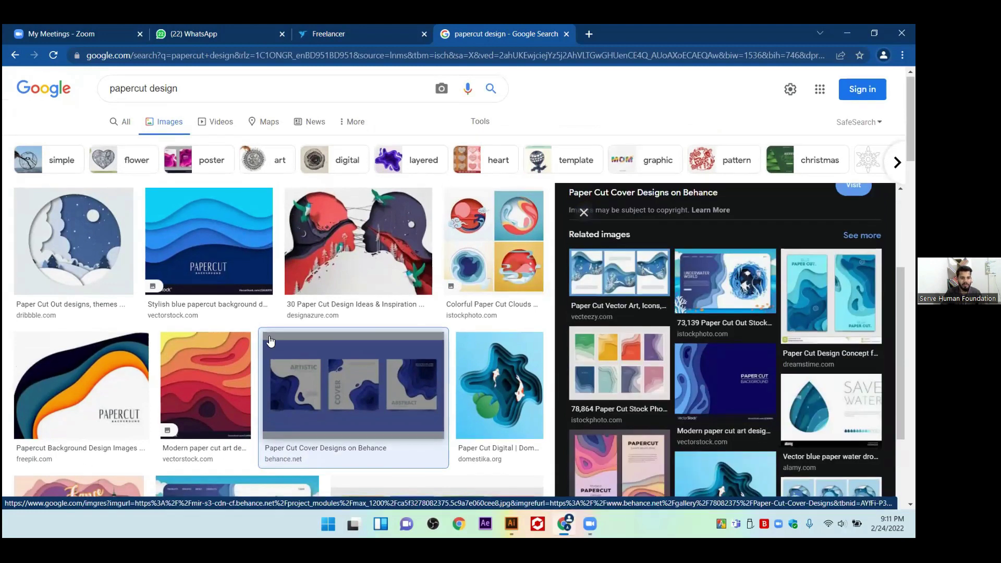
scroll(279, 283, "down", 4)
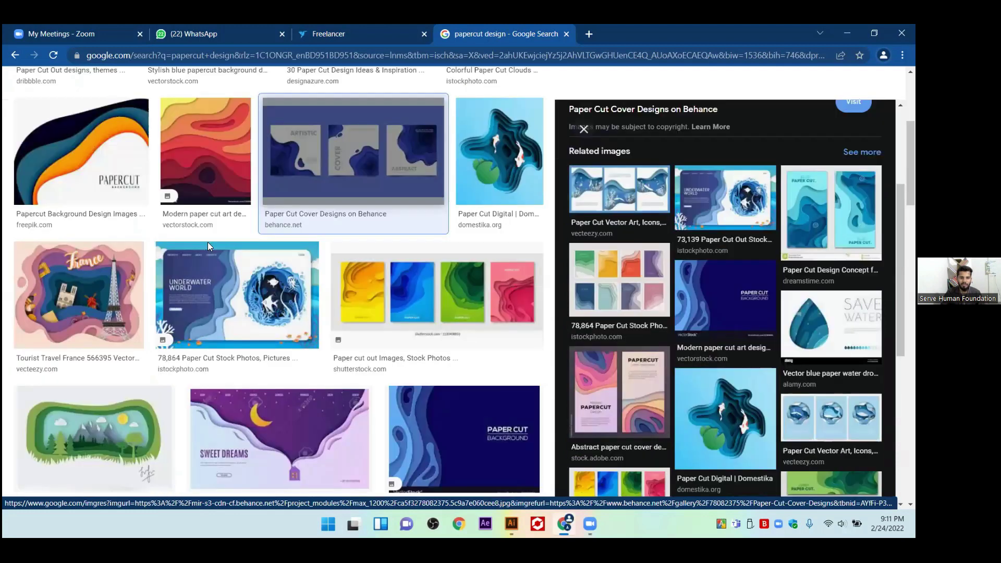
scroll(207, 242, "down", 2)
scroll(209, 246, "up", 7)
- Return to the blue papercut background preview and copy the image
key("alt+Left")
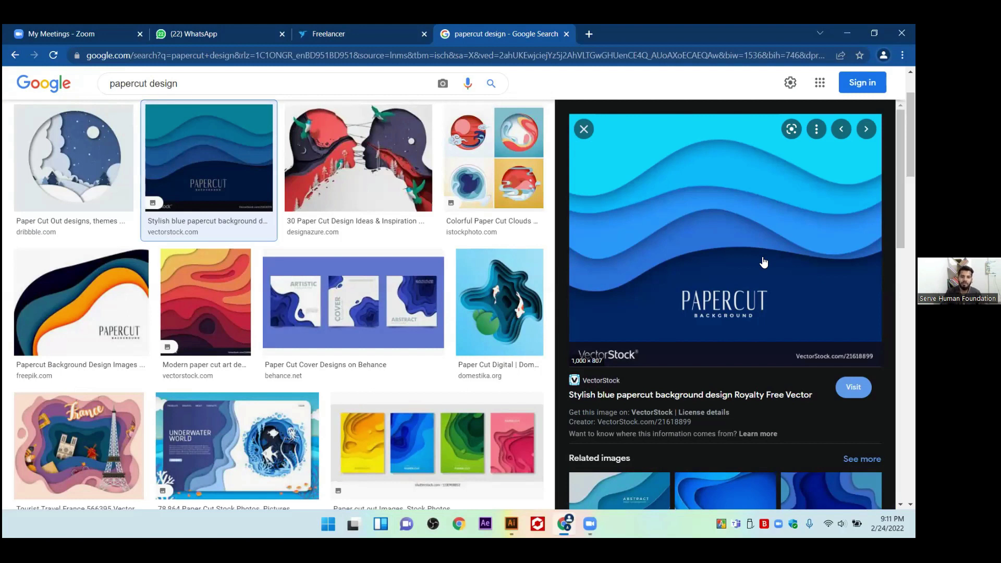
right_click(671, 207)
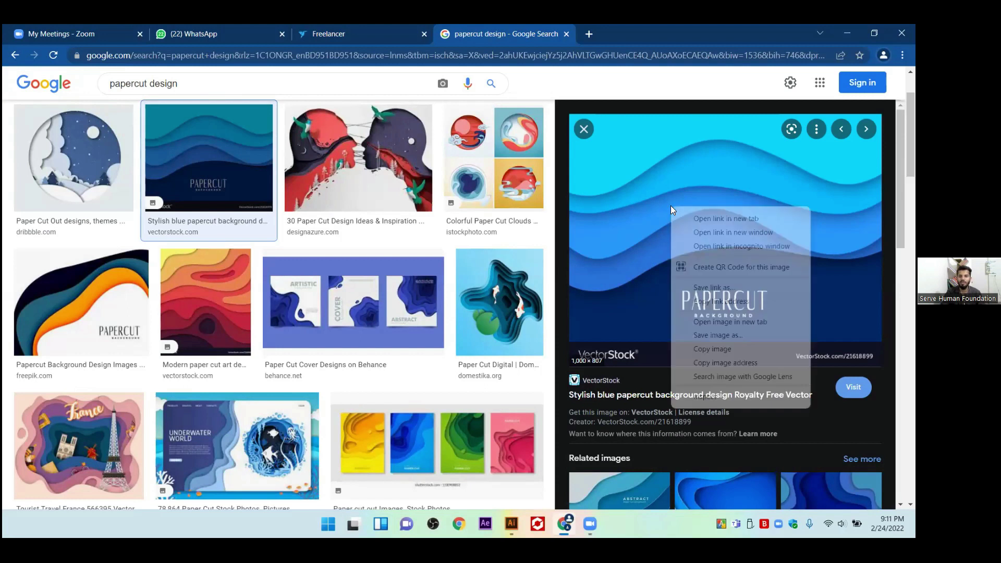
left_click(706, 349)
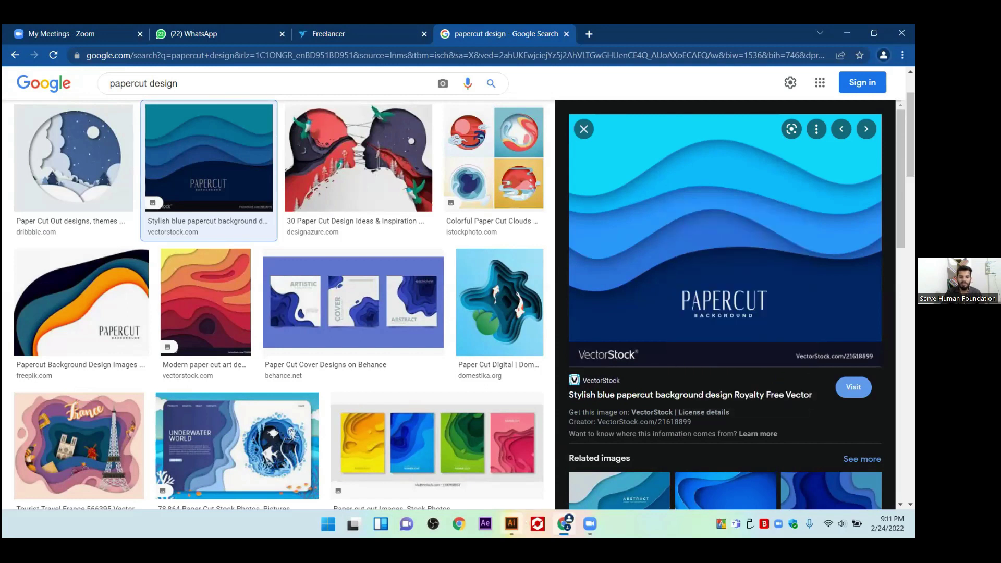
- Paste the copied papercut image into Illustrator's 111.ai document
left_click(512, 524)
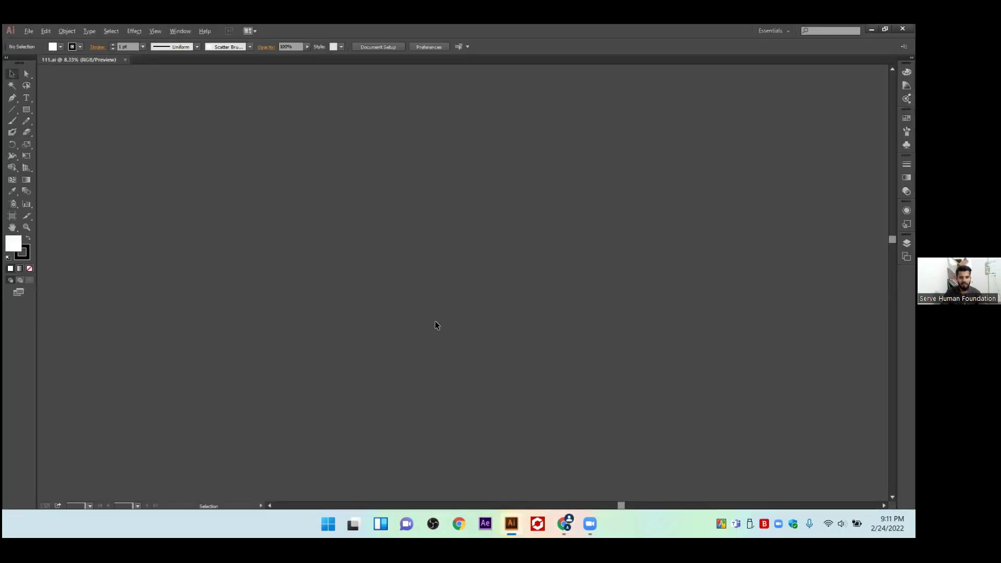
scroll(437, 333, "up", 3)
scroll(411, 193, "down", 3)
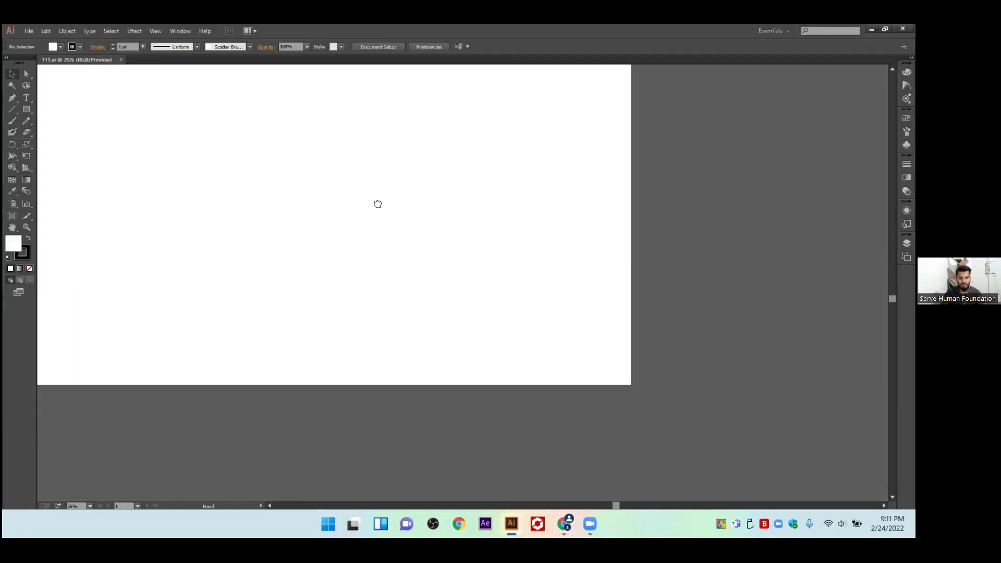
left_click_drag(378, 204, 421, 241)
key("a")
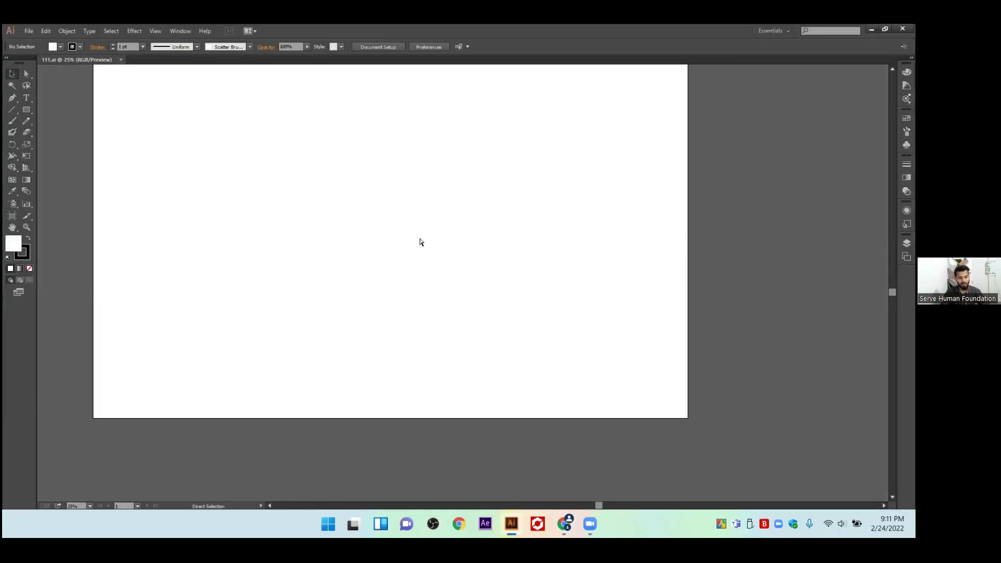
key("v")
key("ctrl+v")
- Enlarge the pasted image, move it beside the artboard, then delete it
left_click_drag(522, 284, 660, 177)
key("space")
left_click_drag(608, 272, 464, 293)
left_click_drag(393, 314, 681, 273)
key("space")
left_click_drag(757, 216, 540, 237)
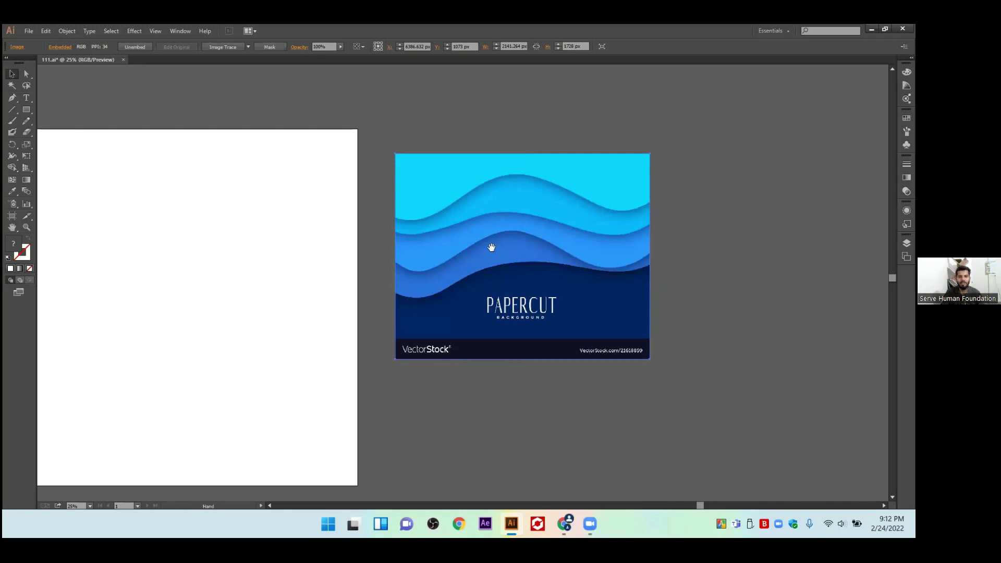
left_click_drag(490, 245, 555, 259)
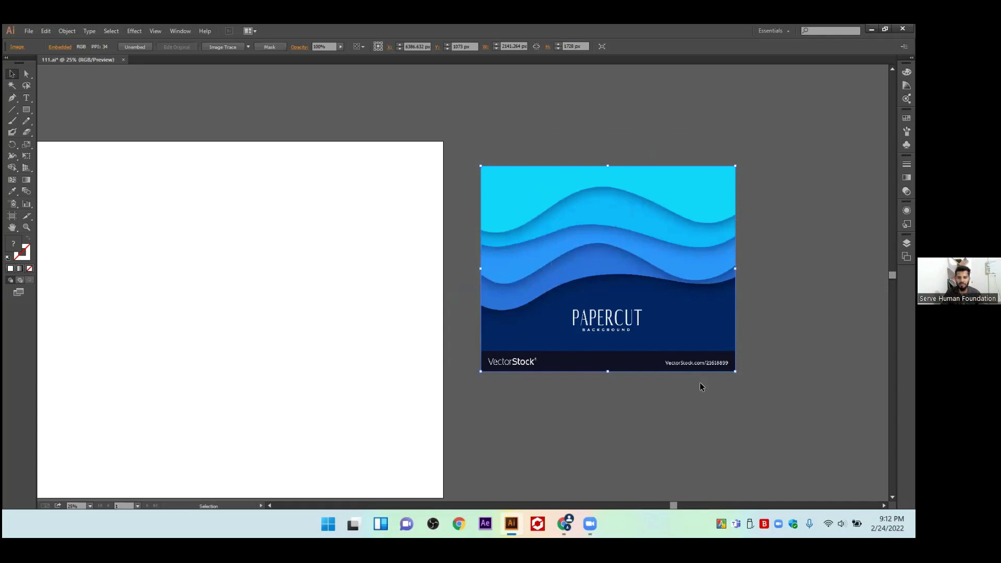
key("Delete")
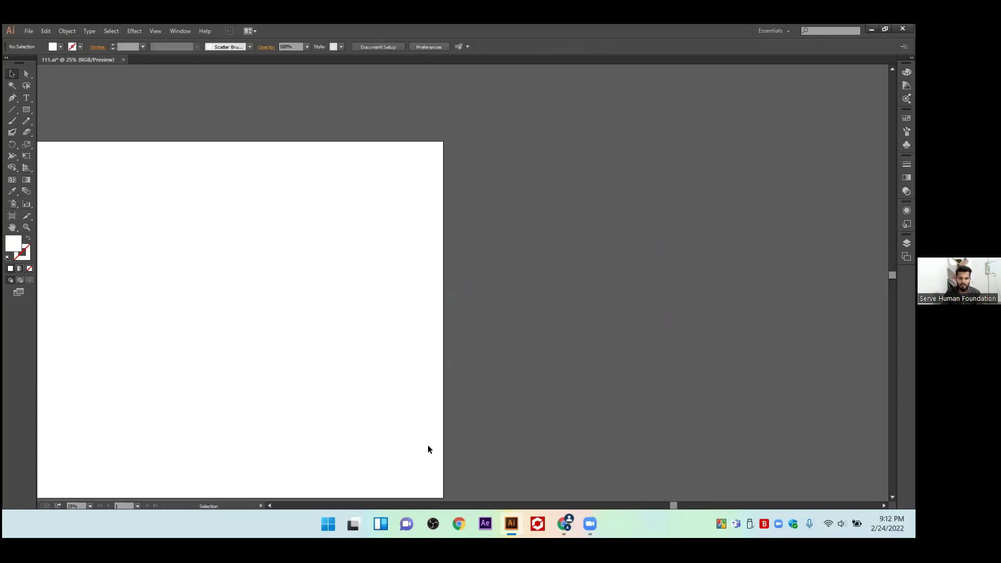
- Preview the snowy night circle, Vacation Summertime balloon and 30 Paper Cut Design Ideas images
left_click(511, 524)
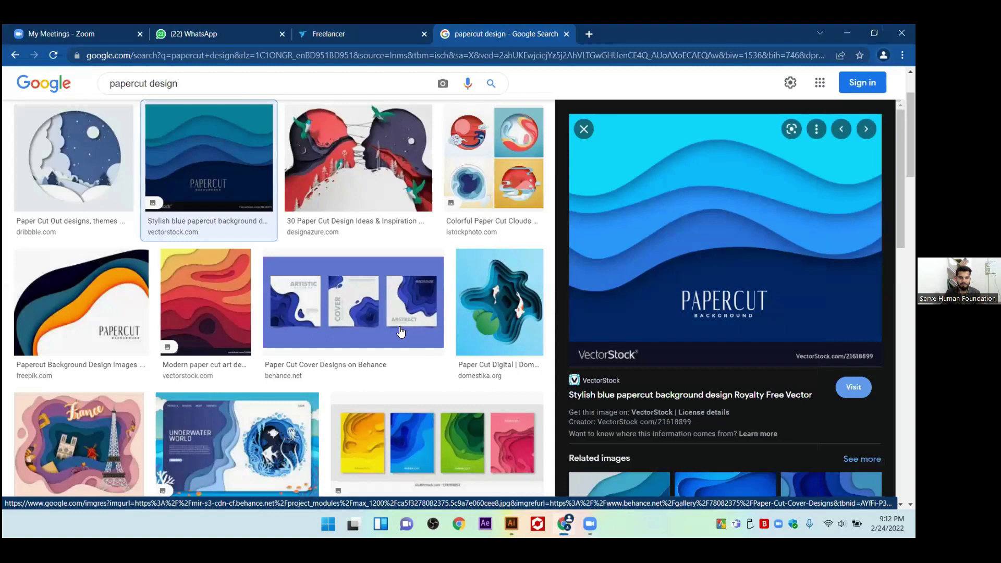
scroll(395, 332, "down", 4)
scroll(240, 296, "up", 6)
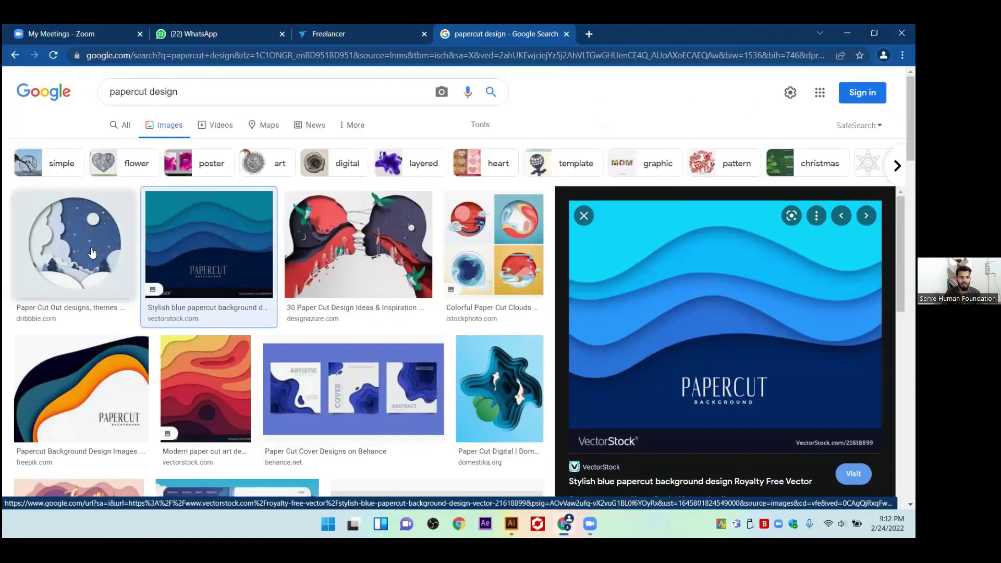
left_click(841, 213)
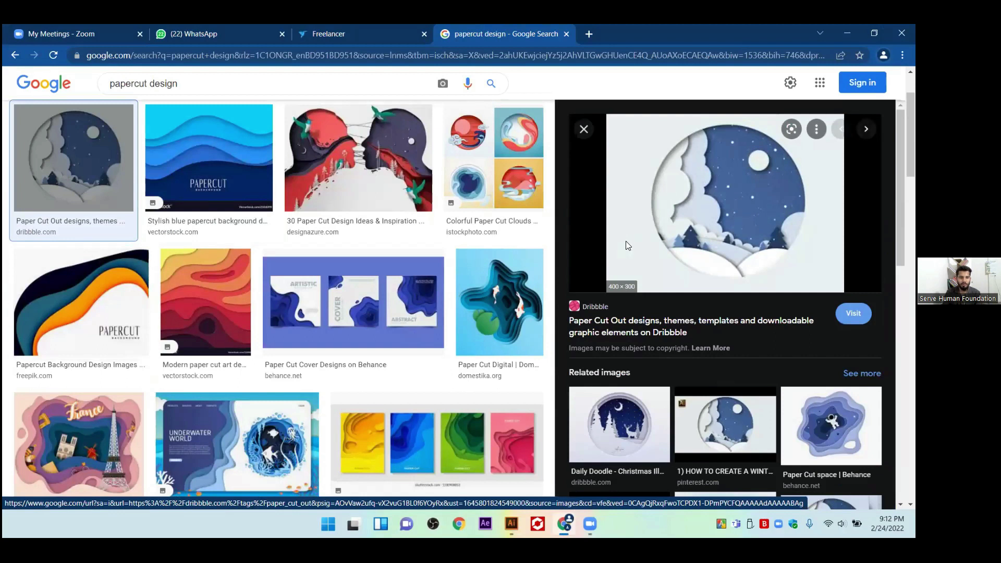
scroll(432, 256, "down", 5)
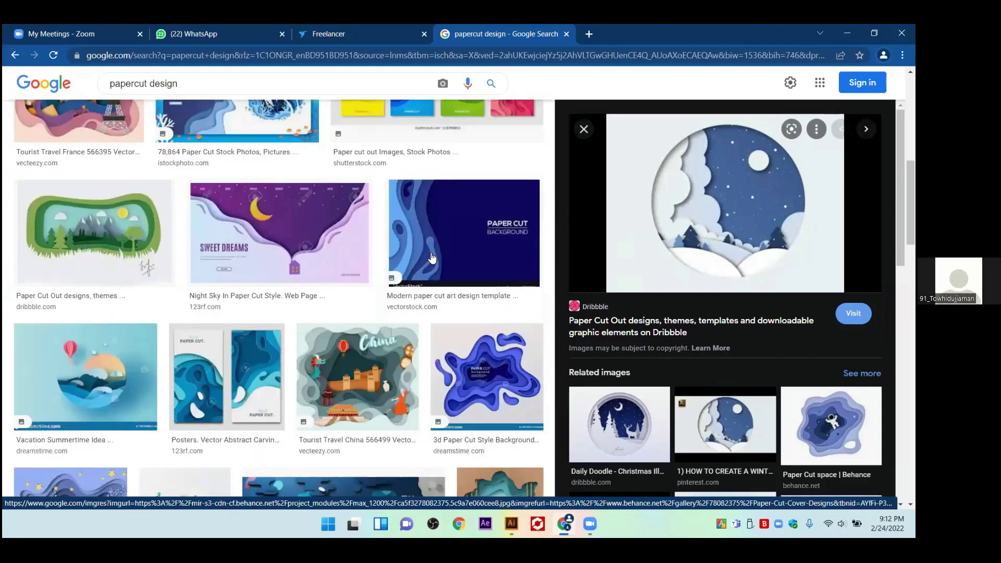
scroll(128, 320, "up", 4)
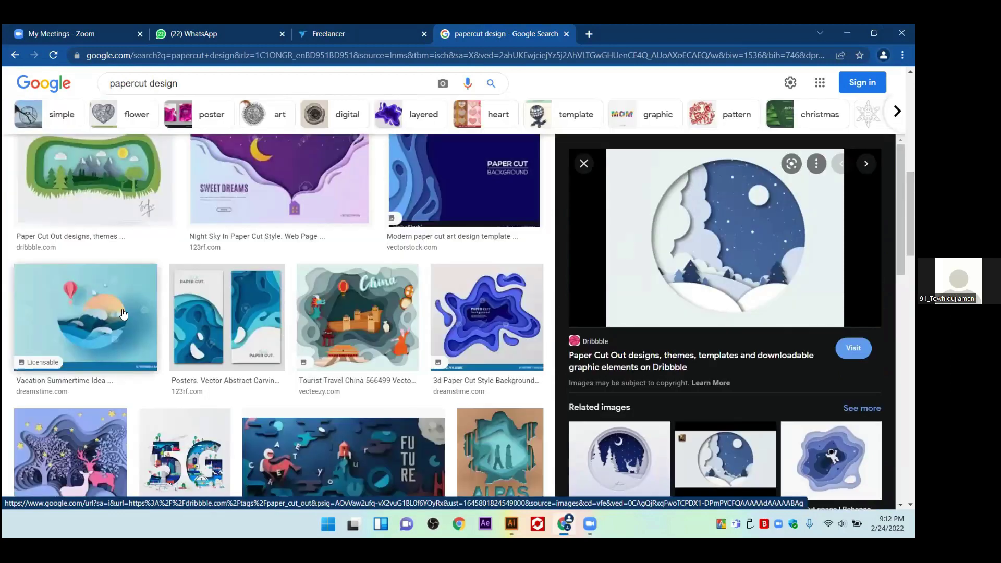
left_click(90, 304)
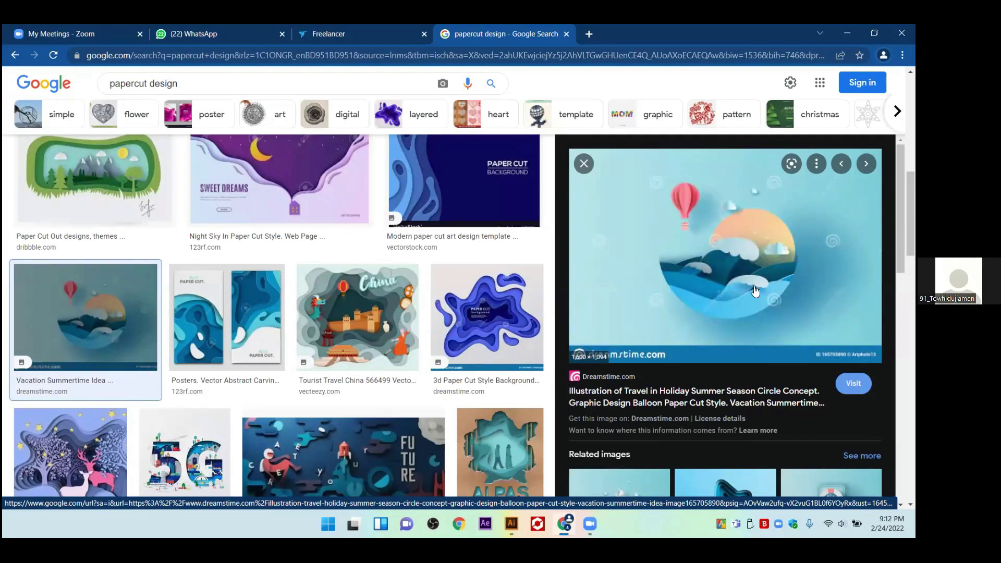
scroll(756, 288, "down", 3)
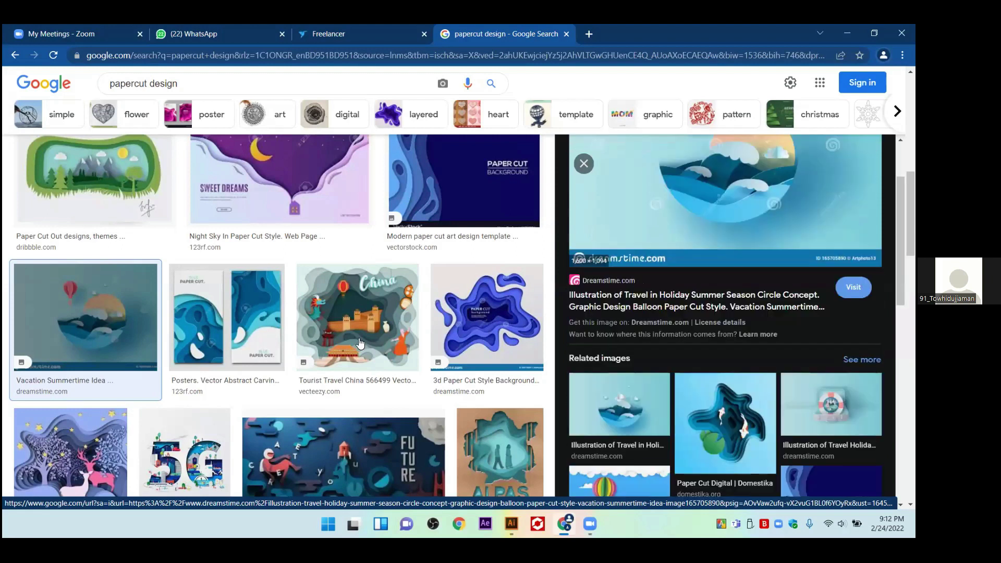
scroll(358, 321, "down", 1)
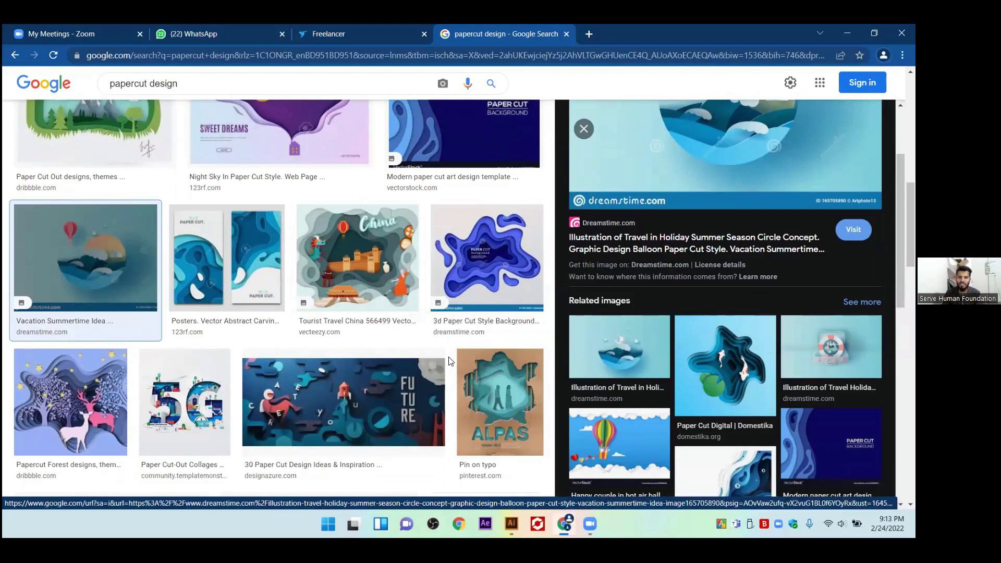
left_click(389, 393)
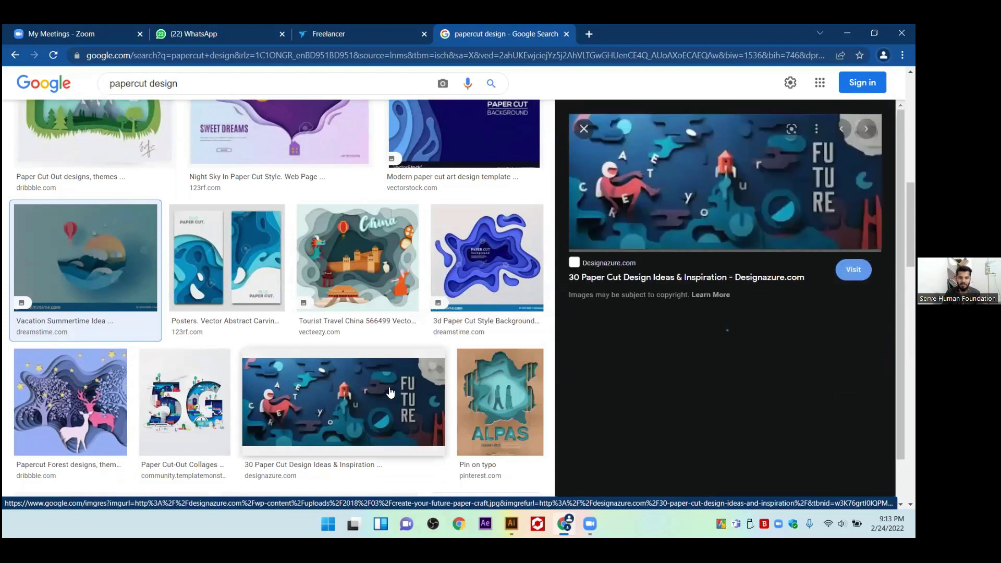
- Scroll further through the results and preview the Halloween papercut background
scroll(688, 261, "up", 2)
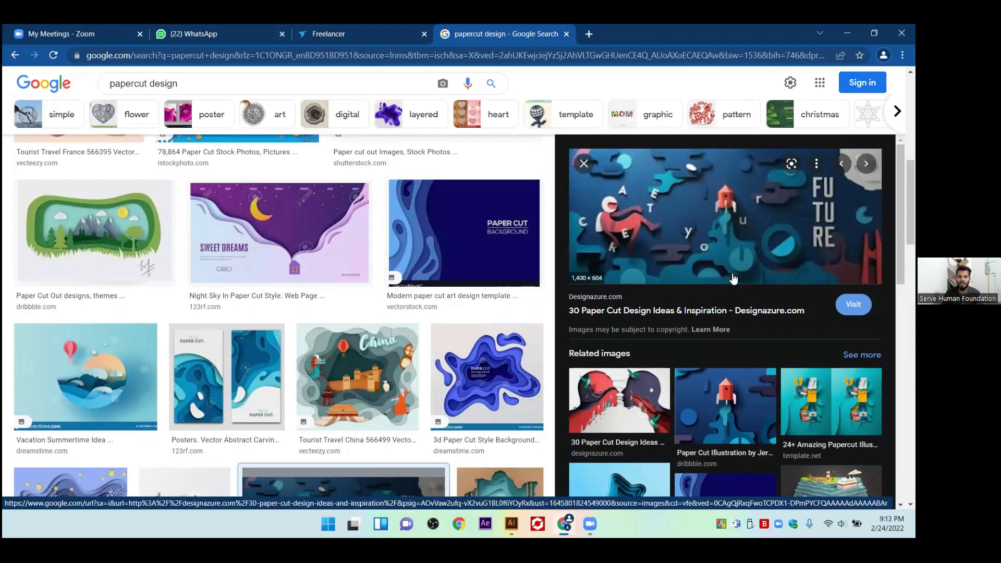
scroll(732, 272, "down", 1)
scroll(461, 291, "down", 4)
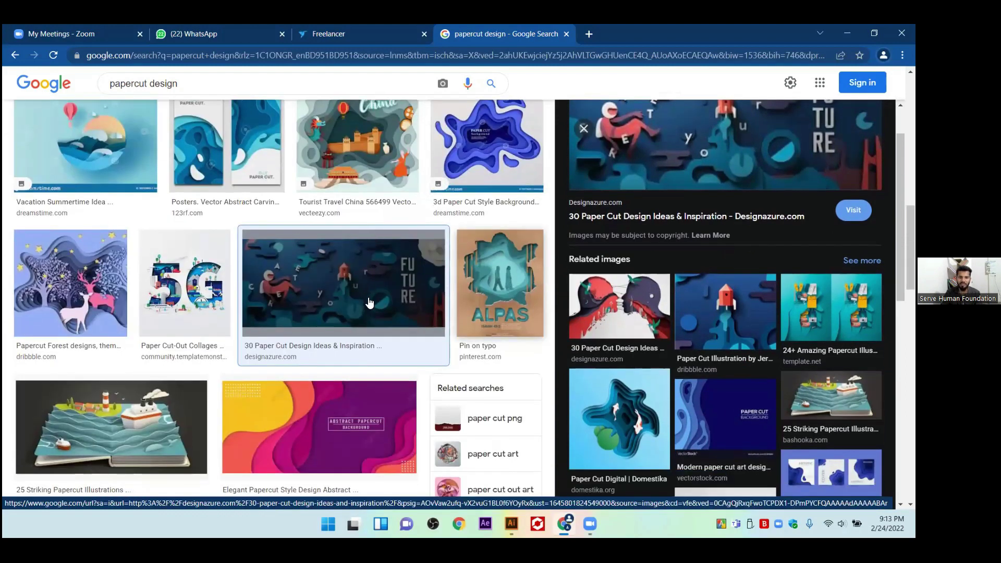
scroll(367, 302, "down", 1)
scroll(430, 323, "down", 1)
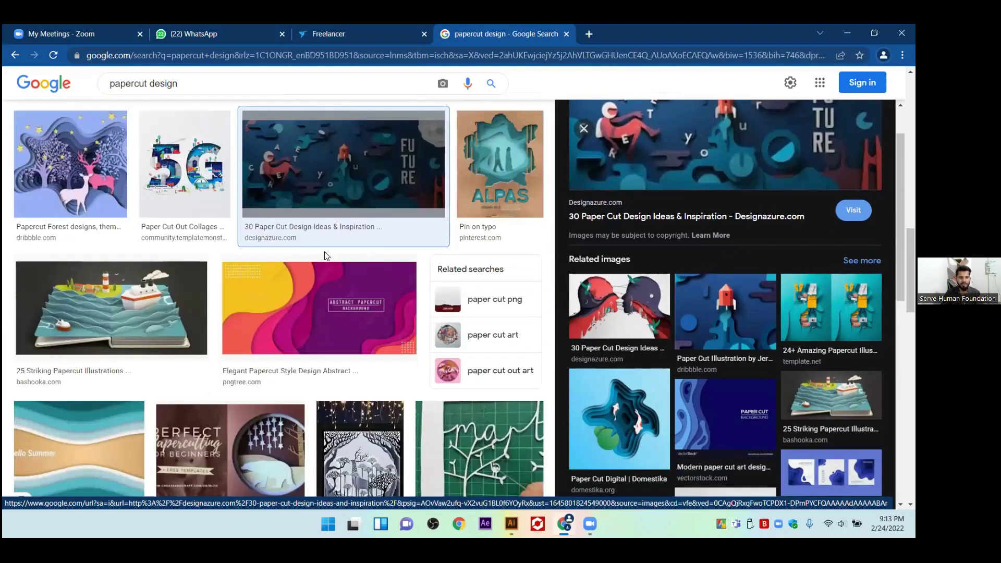
scroll(78, 210, "down", 2)
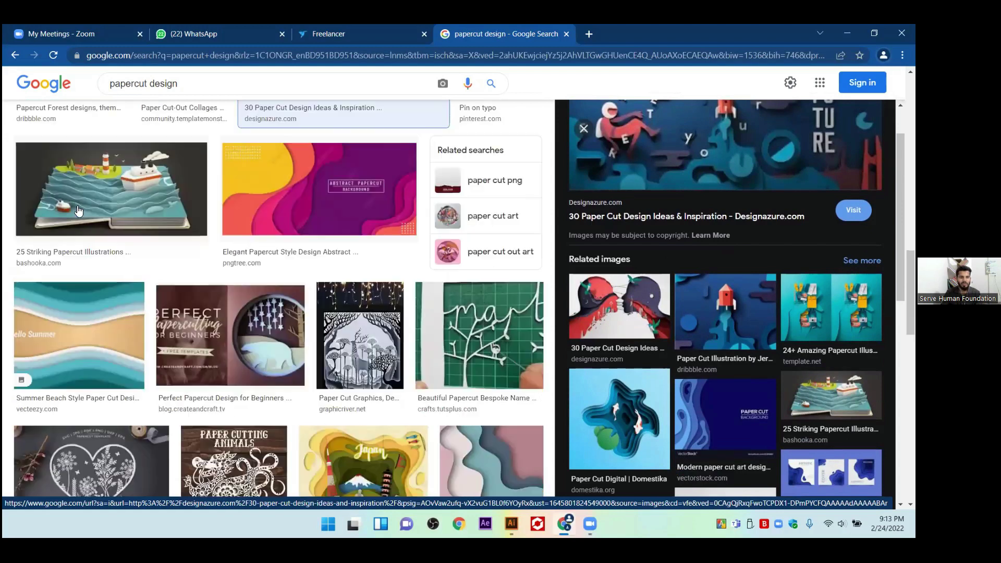
scroll(623, 354, "down", 4)
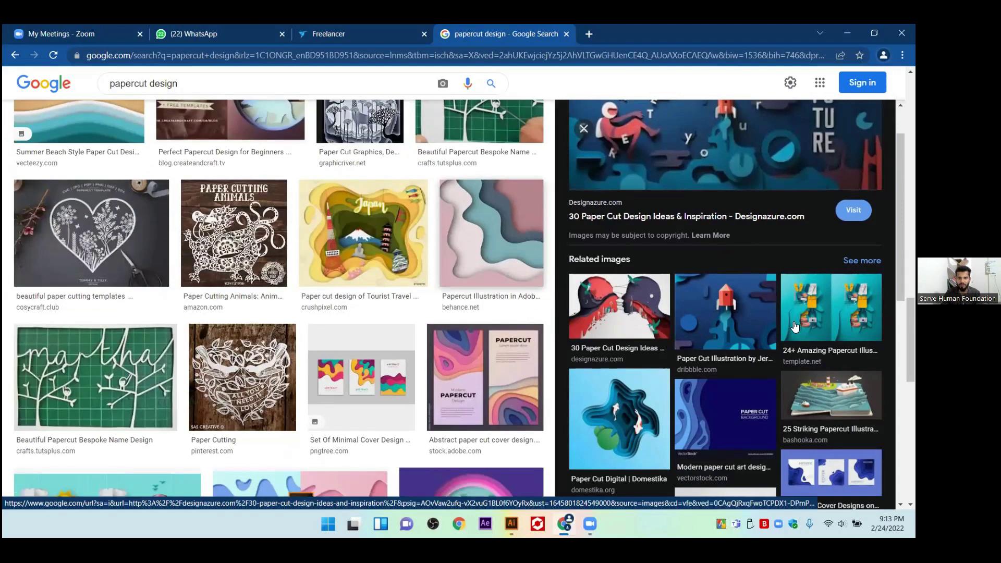
scroll(792, 325, "down", 6)
scroll(704, 249, "down", 2)
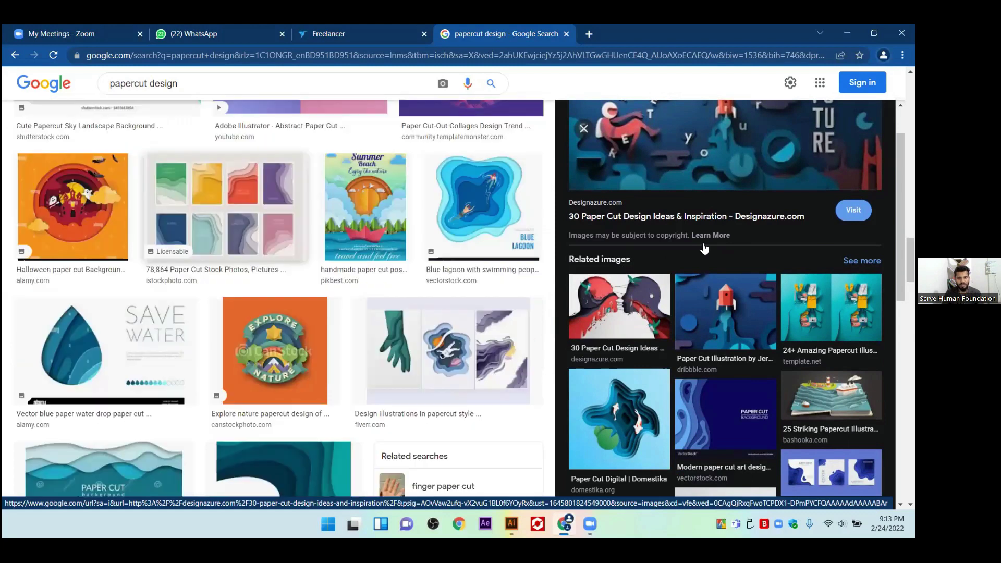
key("Right")
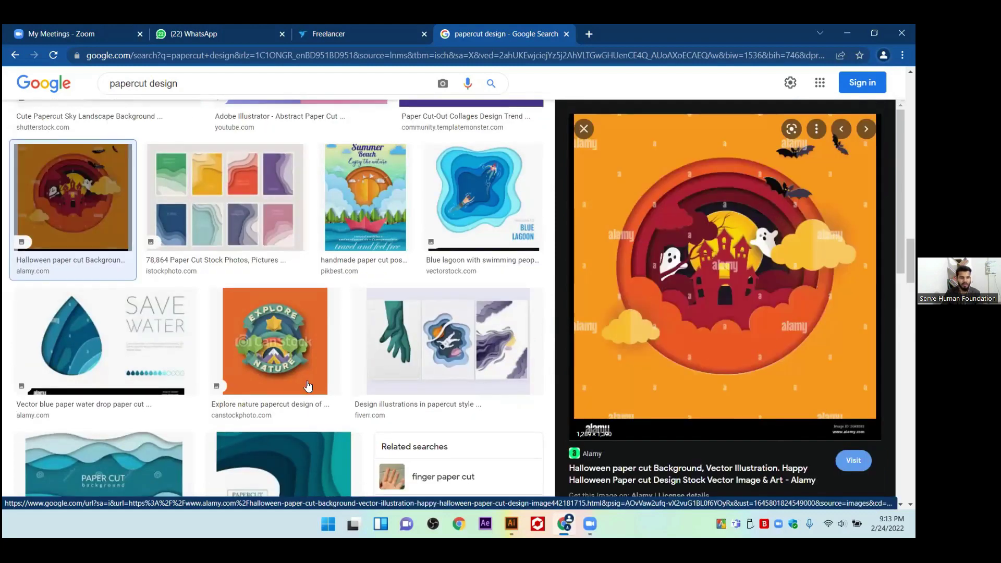
scroll(274, 448, "down", 6)
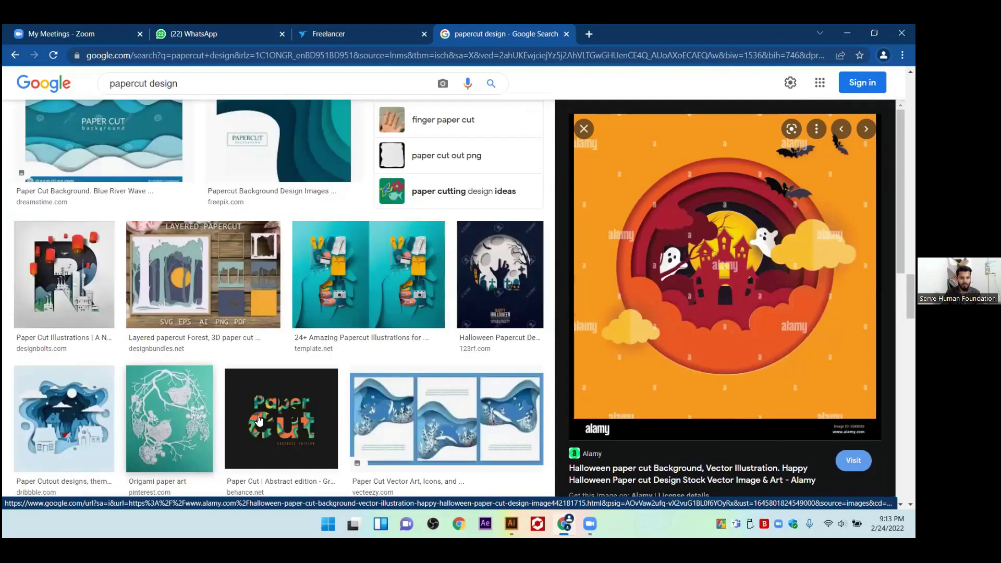
scroll(310, 426, "down", 5)
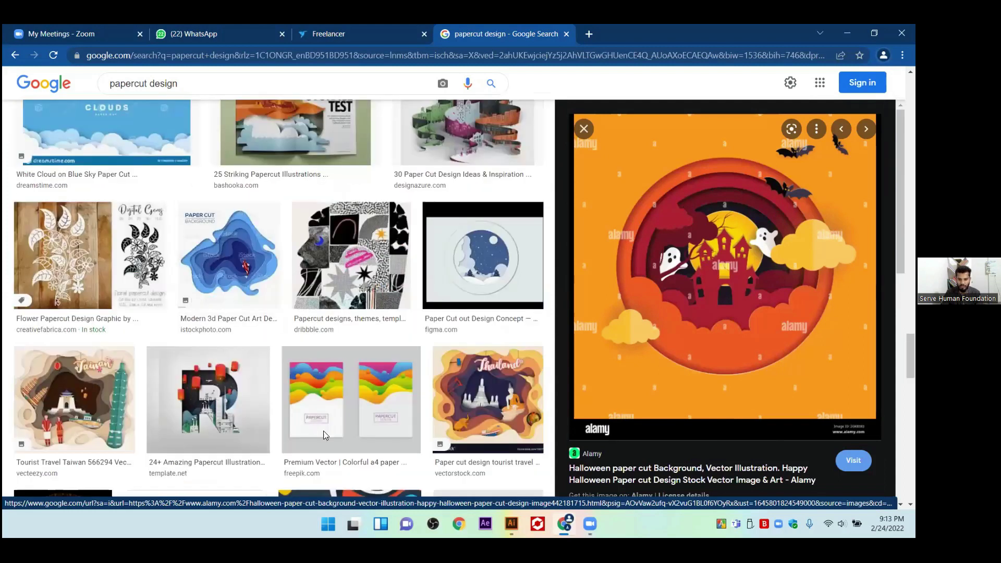
- Return to the Illustrator 111.ai document
key("alt+Tab")
scroll(319, 289, "down", 2)
scroll(339, 274, "up", 1)
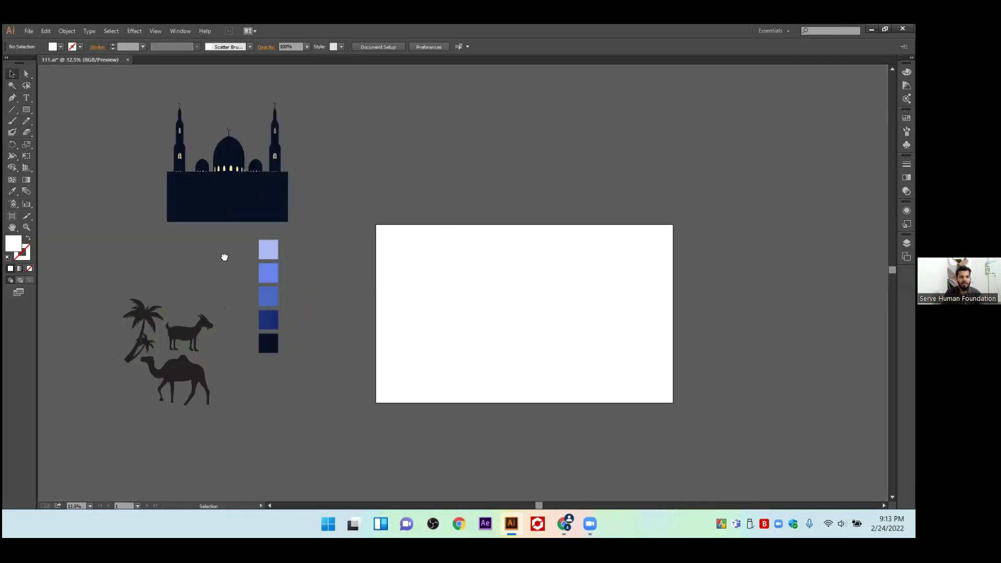
scroll(130, 151, "up", 2)
left_click_drag(130, 151, 547, 385)
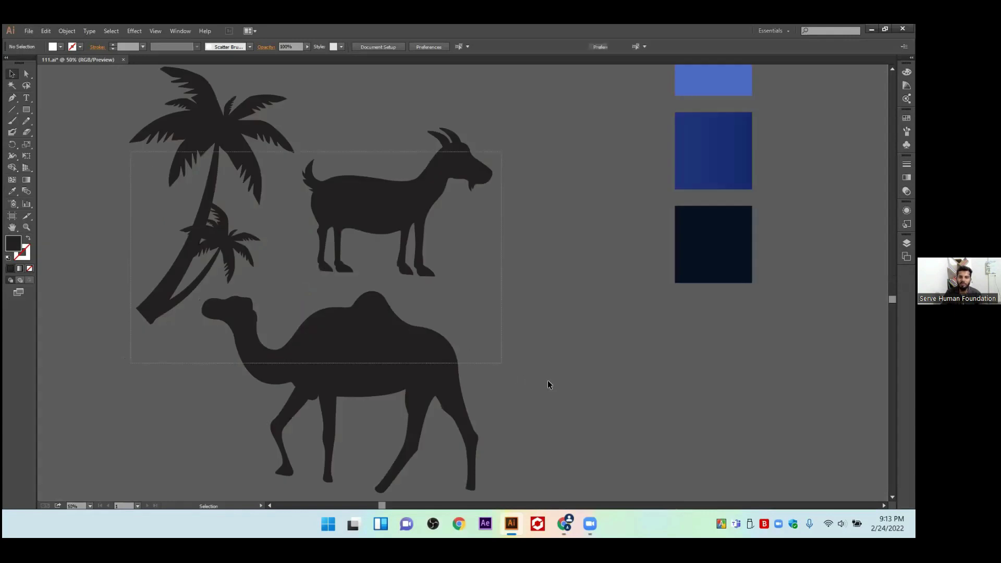
scroll(496, 407, "down", 2)
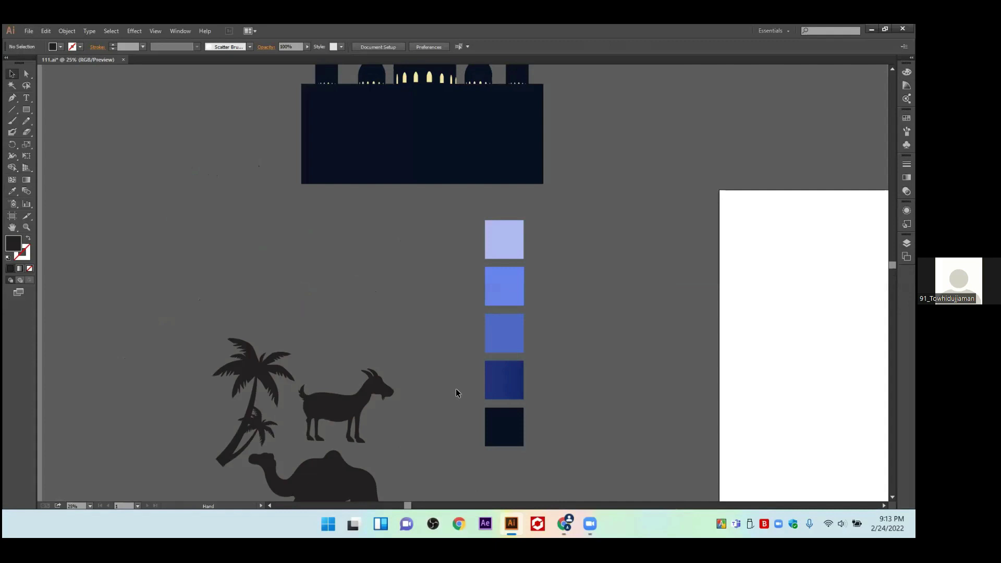
key("ctrl+z")
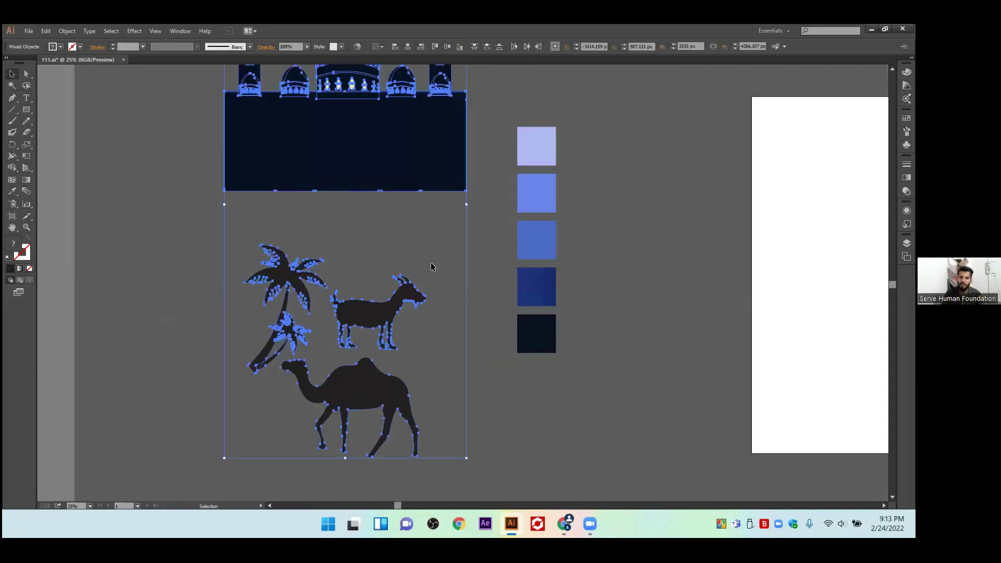
left_click(431, 267)
scroll(431, 267, "down", 1)
scroll(430, 267, "down", 2)
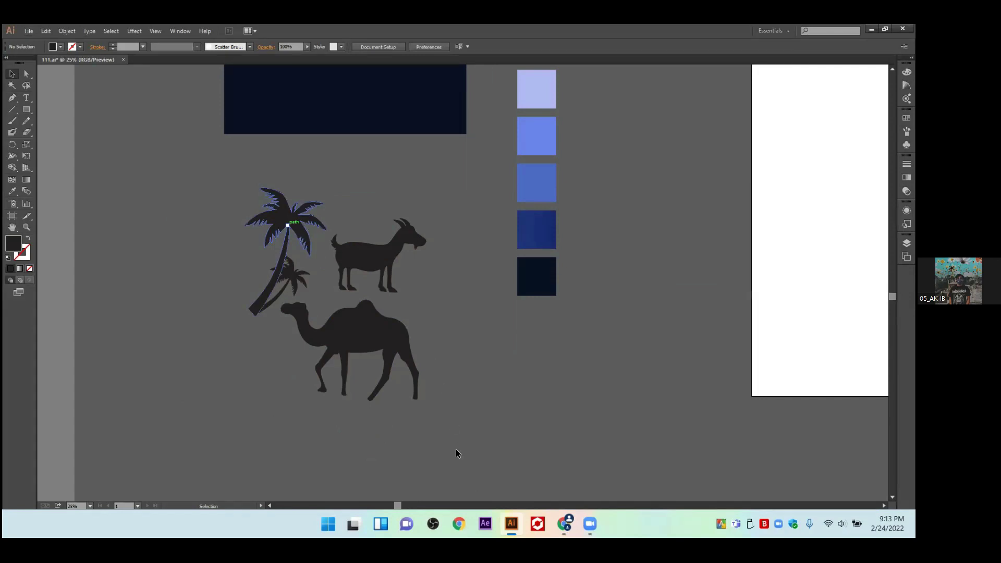
left_click_drag(438, 307, 208, 184)
left_click(459, 427)
key("ctrl+z")
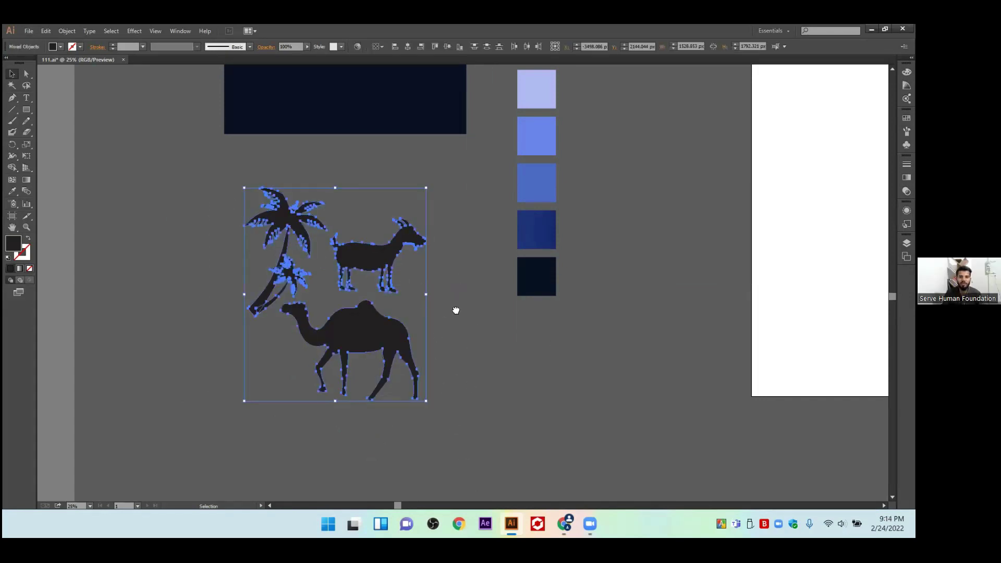
left_click_drag(455, 311, 395, 383)
scroll(396, 271, "up", 1)
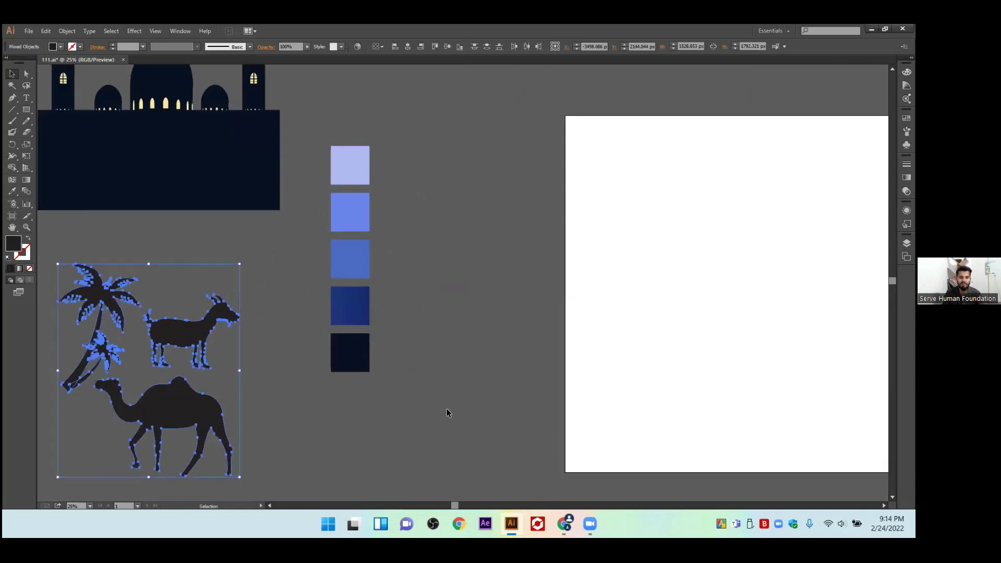
left_click_drag(446, 410, 365, 355)
left_click(379, 318)
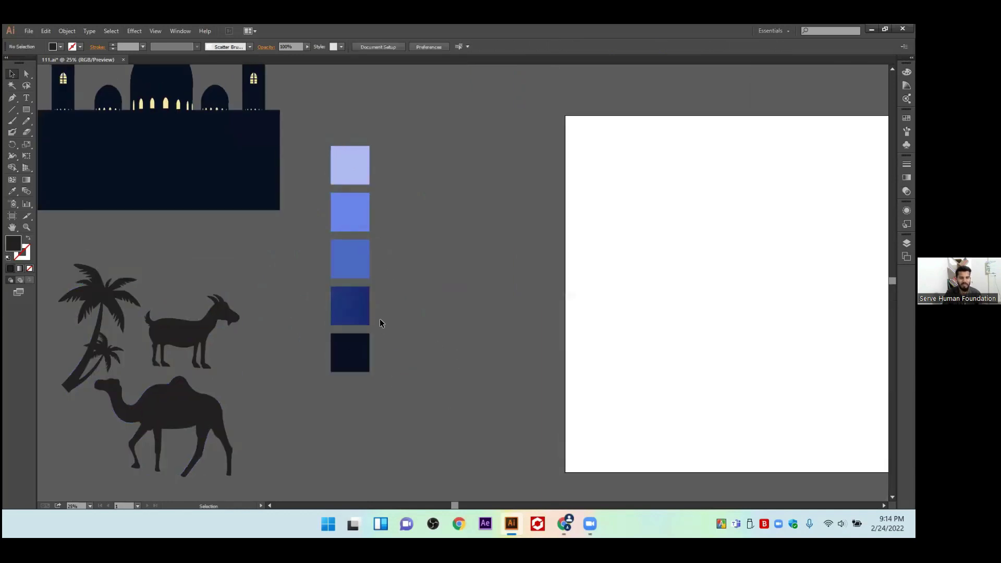
scroll(365, 303, "down", 1)
left_click_drag(333, 184, 397, 372)
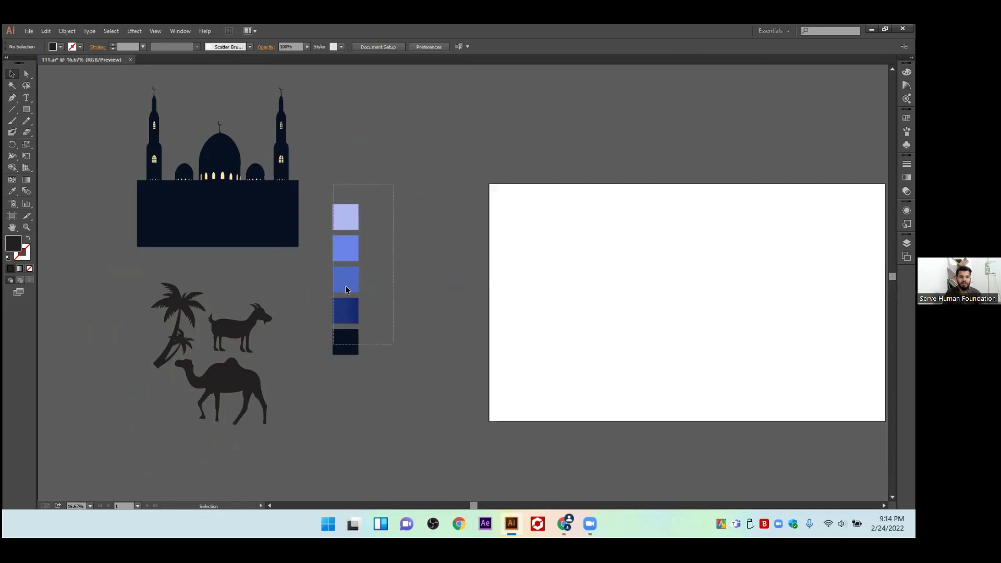
left_click_drag(345, 289, 361, 252)
scroll(360, 316, "up", 1)
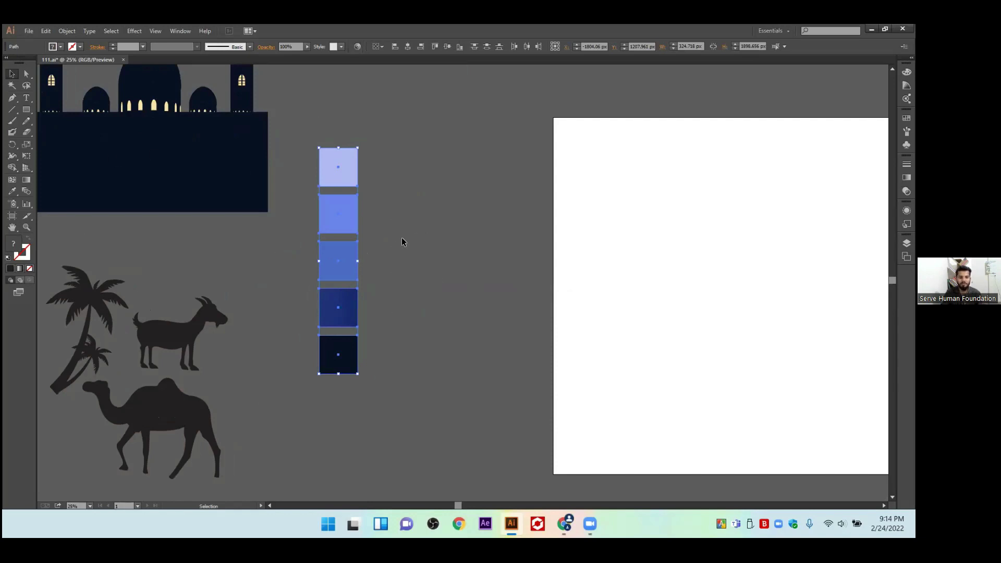
scroll(306, 304, "down", 1)
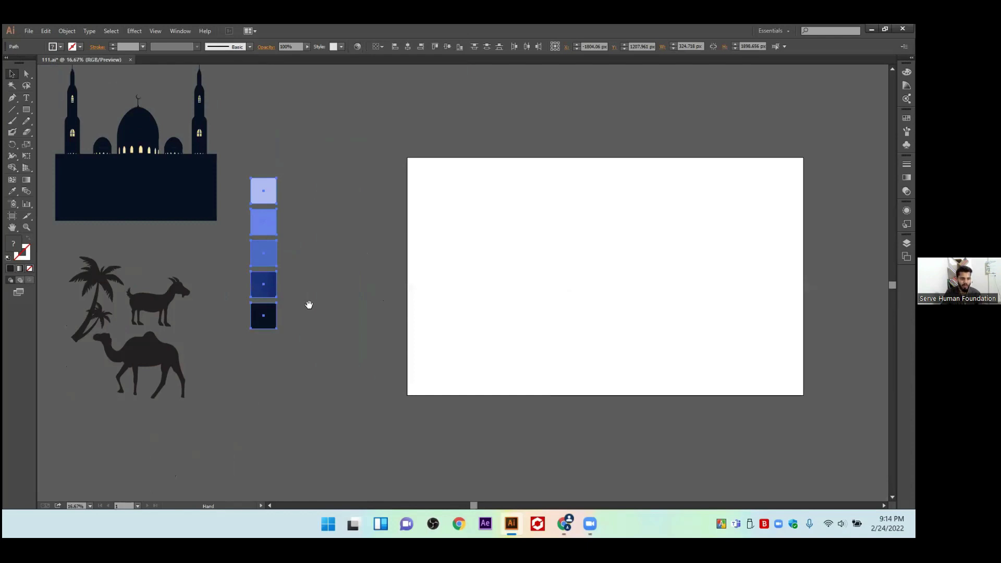
left_click(345, 276)
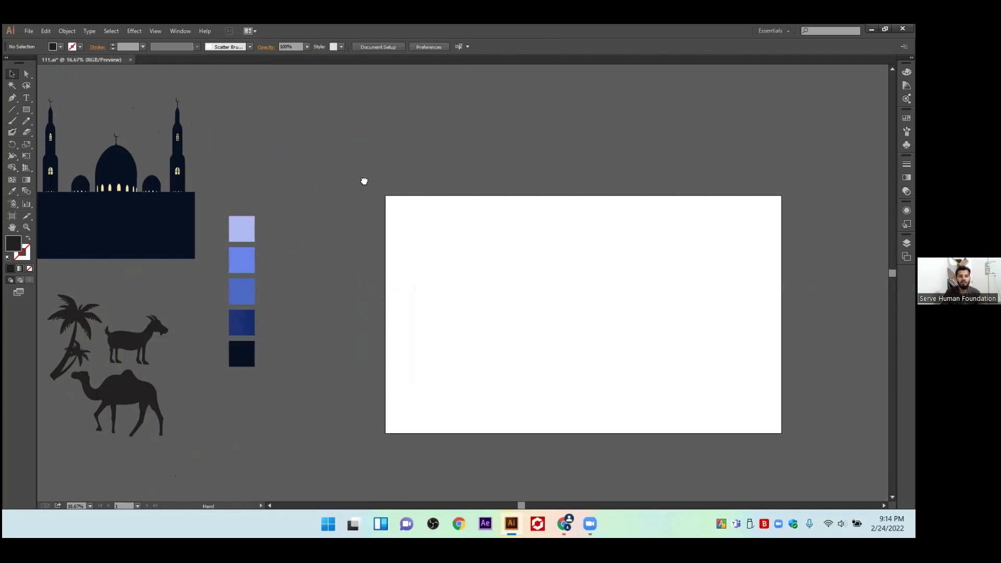
left_click_drag(310, 248, 305, 173)
left_click_drag(257, 217, 309, 149)
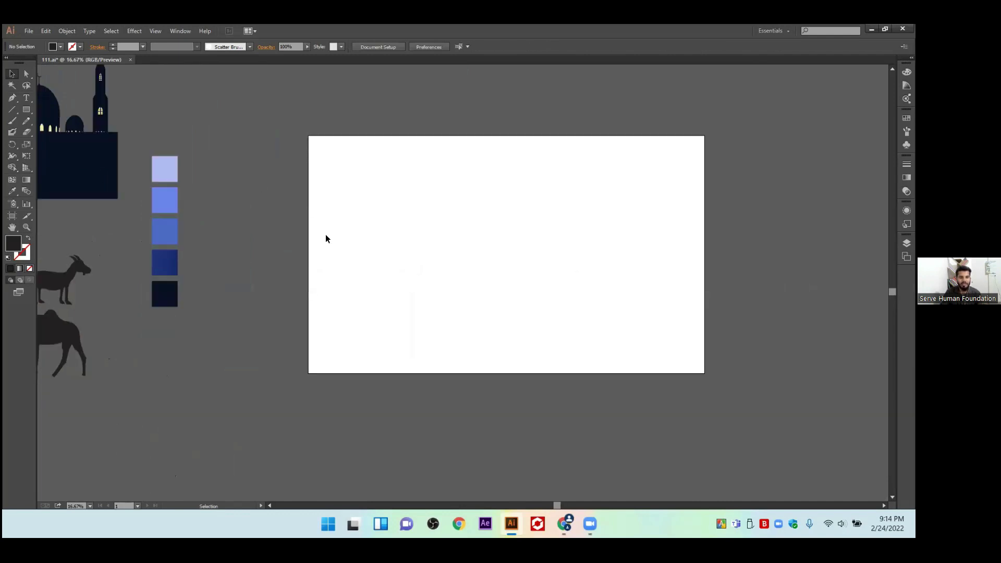
scroll(325, 239, "down", 1)
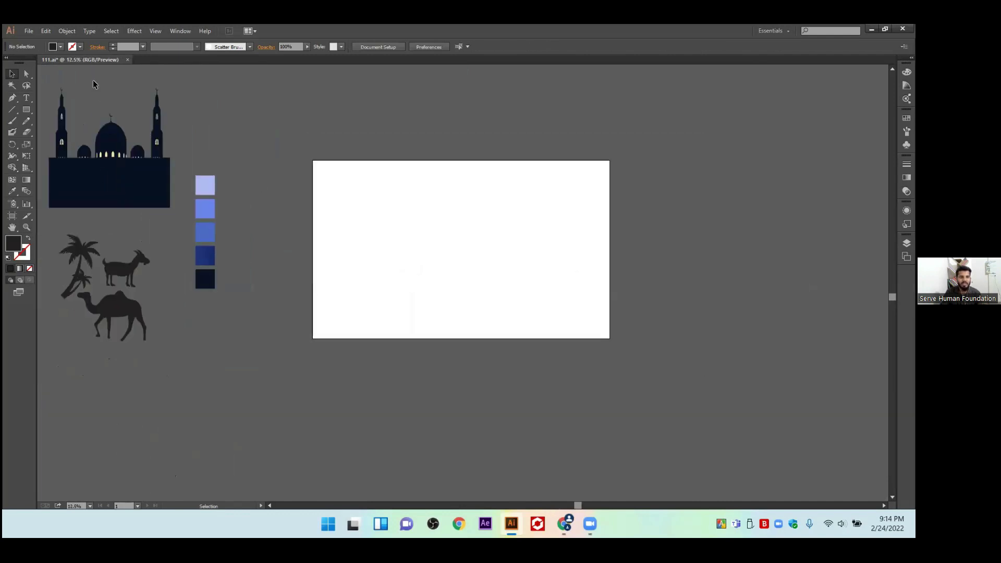
left_click(13, 216)
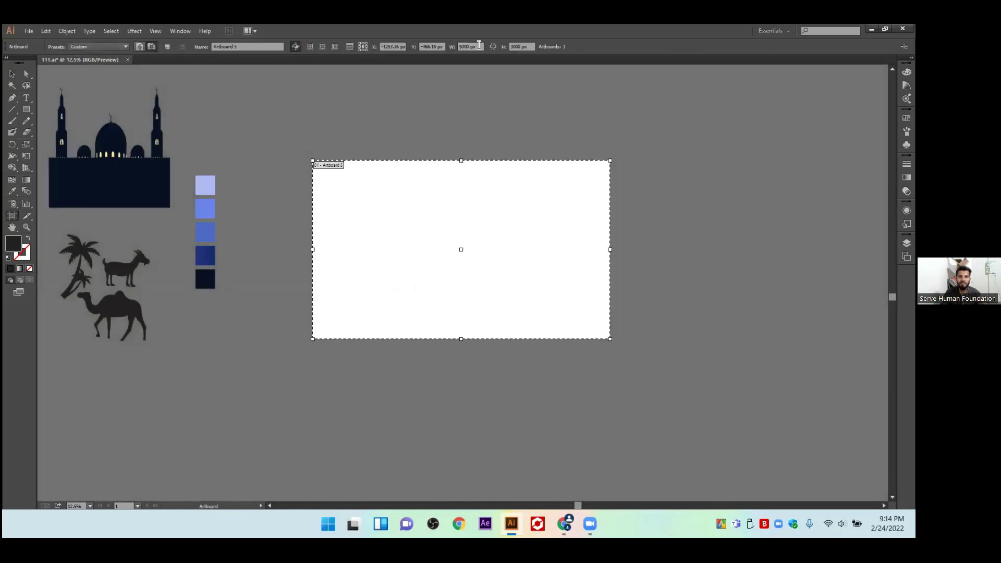
left_click(476, 47)
left_click(529, 46)
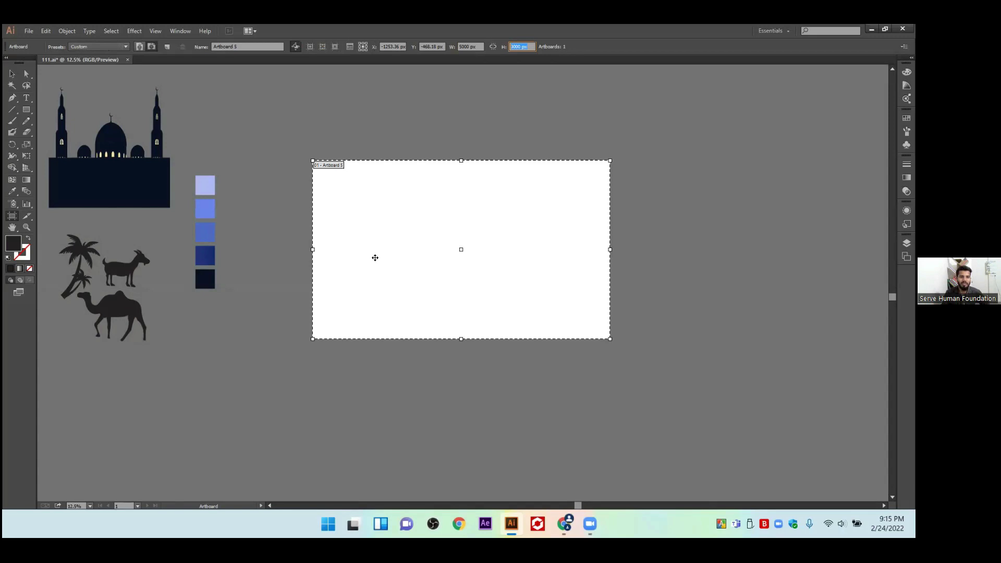
scroll(390, 229, "up", 1)
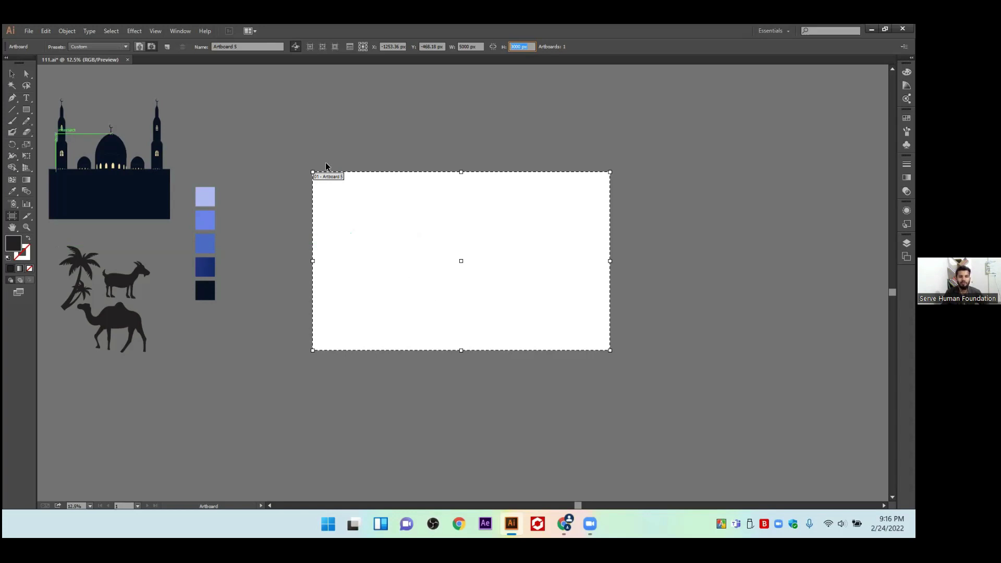
key("Escape")
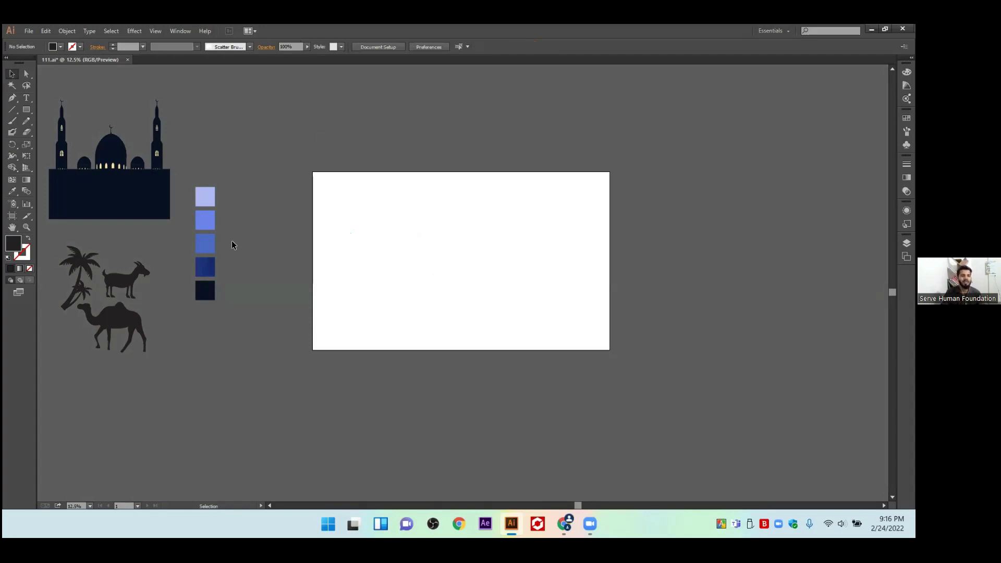
key("ctrl+plus")
left_click_drag(225, 102, 334, 363)
left_click_drag(307, 222, 307, 220)
left_click(307, 220)
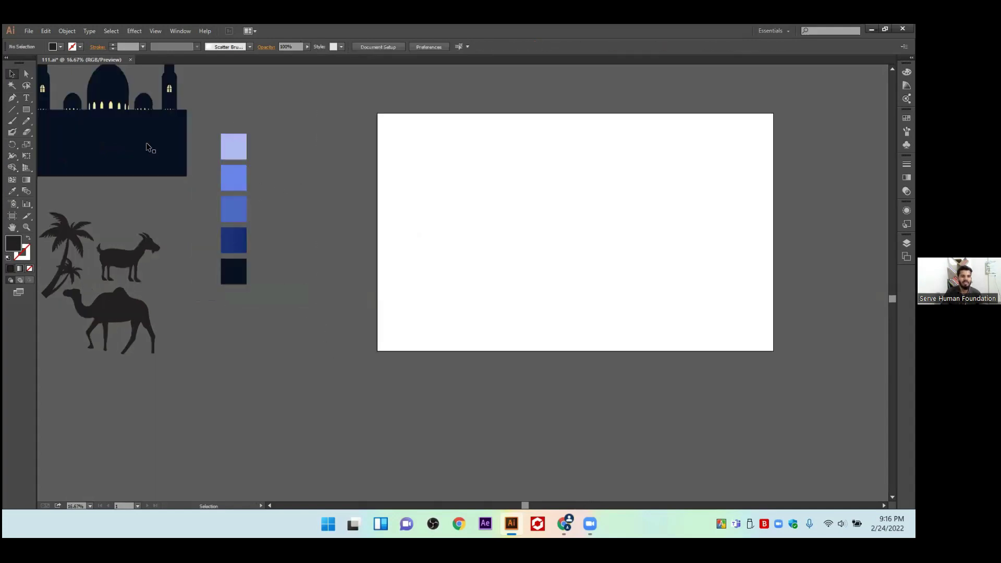
key("ctrl+plus")
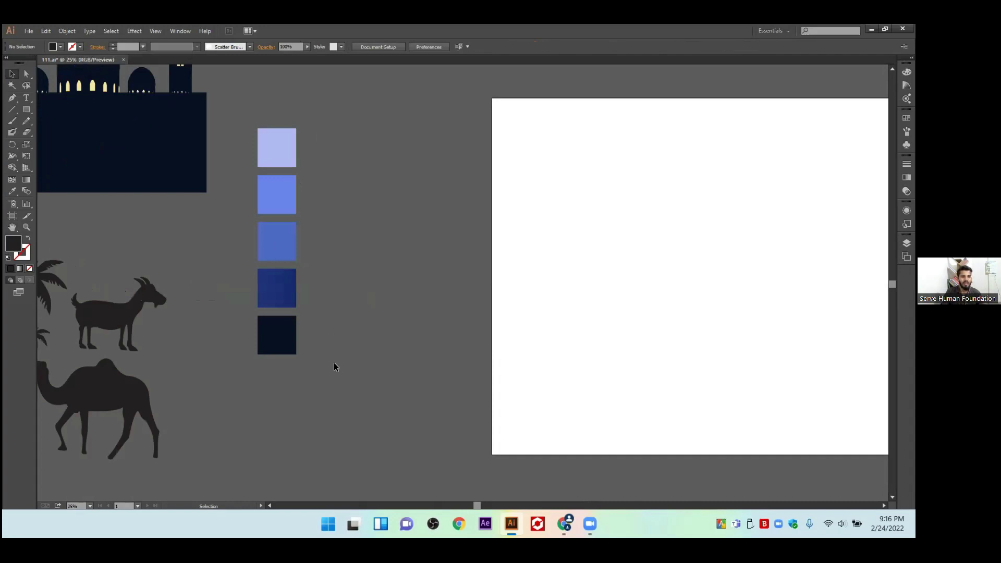
left_click_drag(251, 130, 250, 114)
key("ctrl+minus")
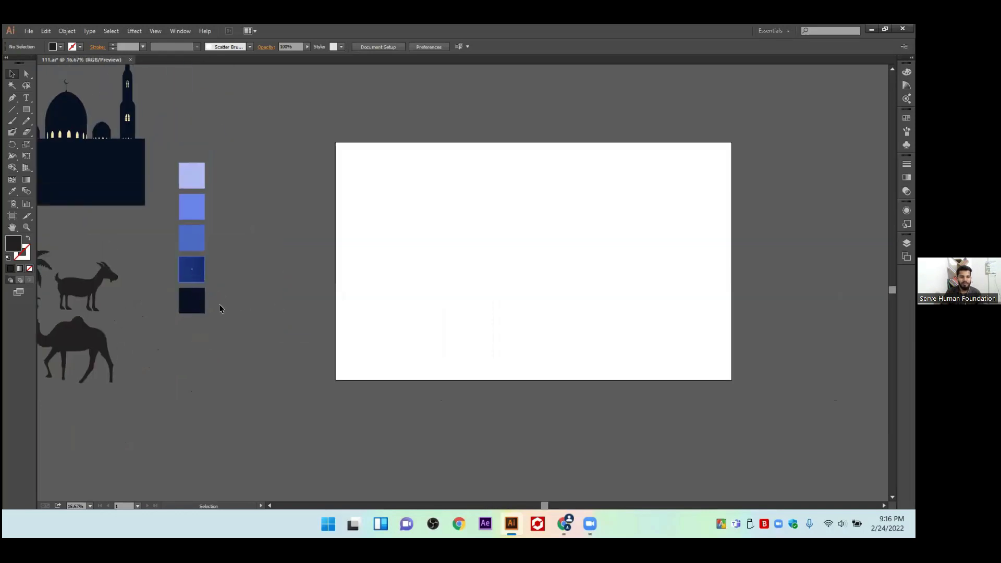
scroll(279, 295, "down", 1)
left_click_drag(296, 263, 288, 241)
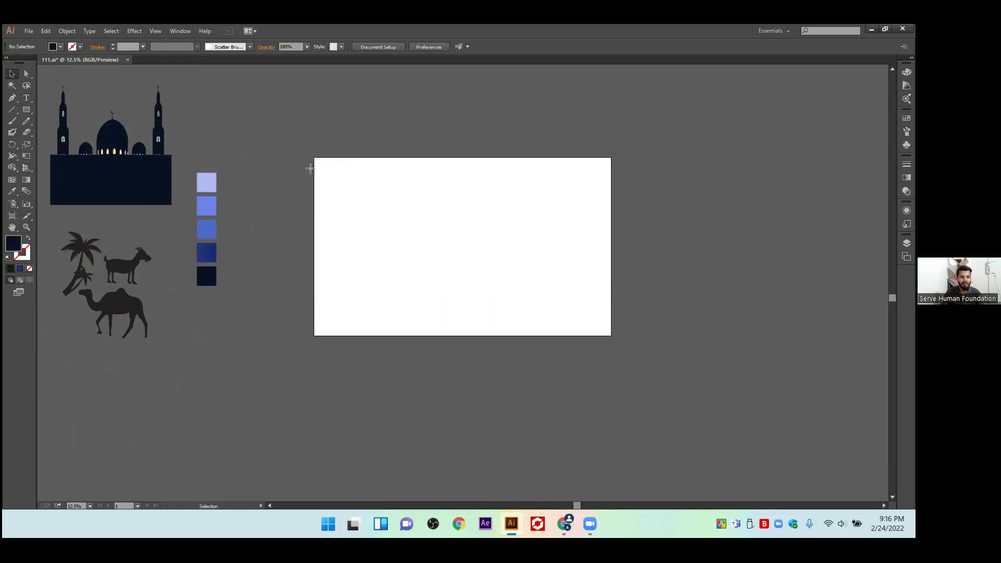
- Draw a rectangle over the artboard and set its height to 3000 px
key("m")
left_click_drag(314, 157, 612, 336)
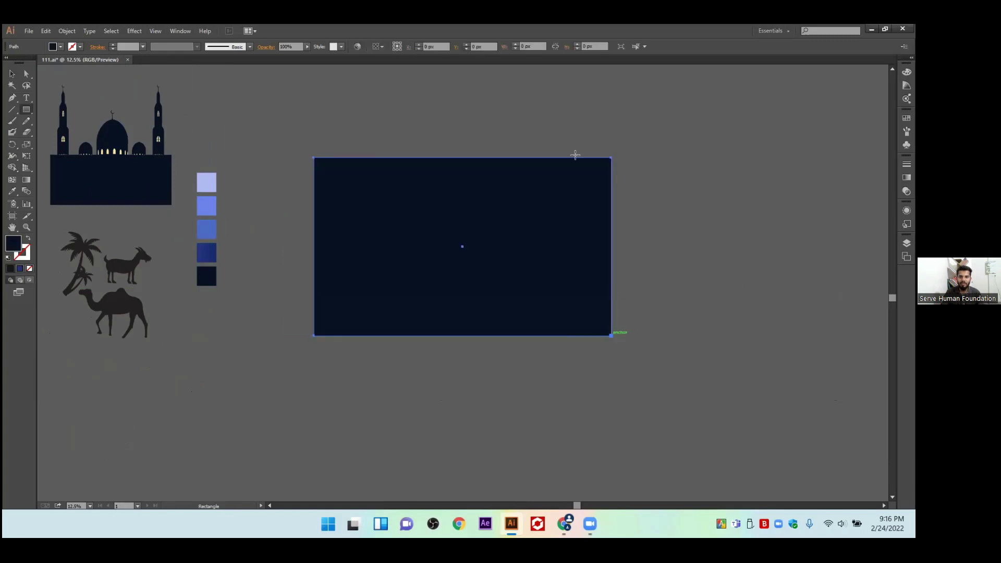
double_click(592, 47)
type("300px")
key("Return")
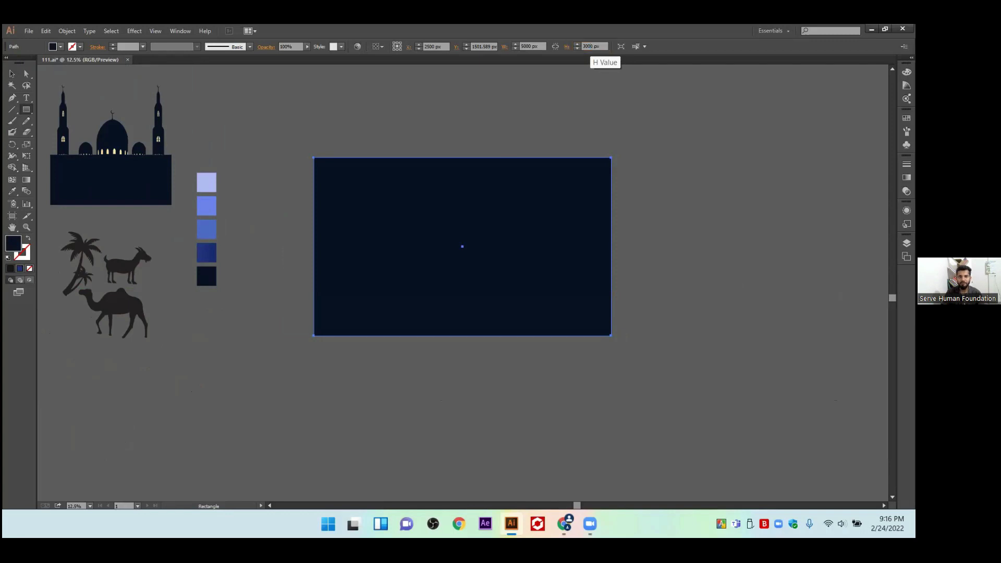
- Align the rectangle to the artboard and deselect it
left_click(10, 74)
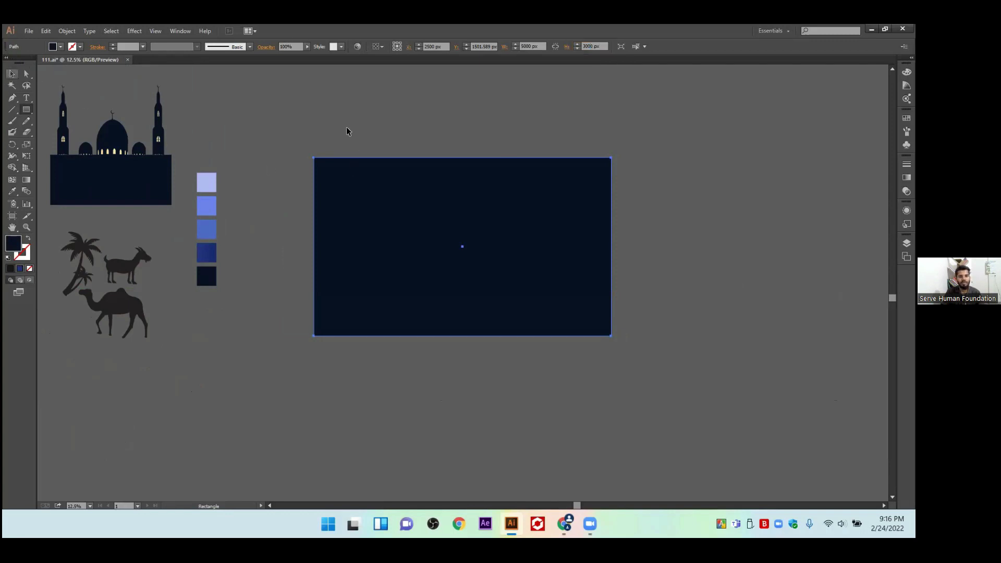
left_click(377, 51)
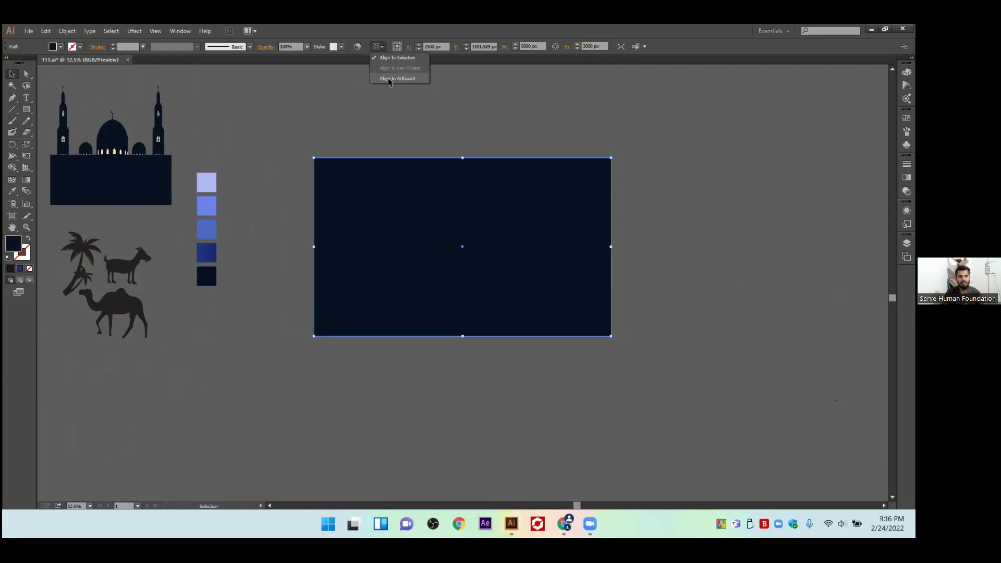
left_click(406, 58)
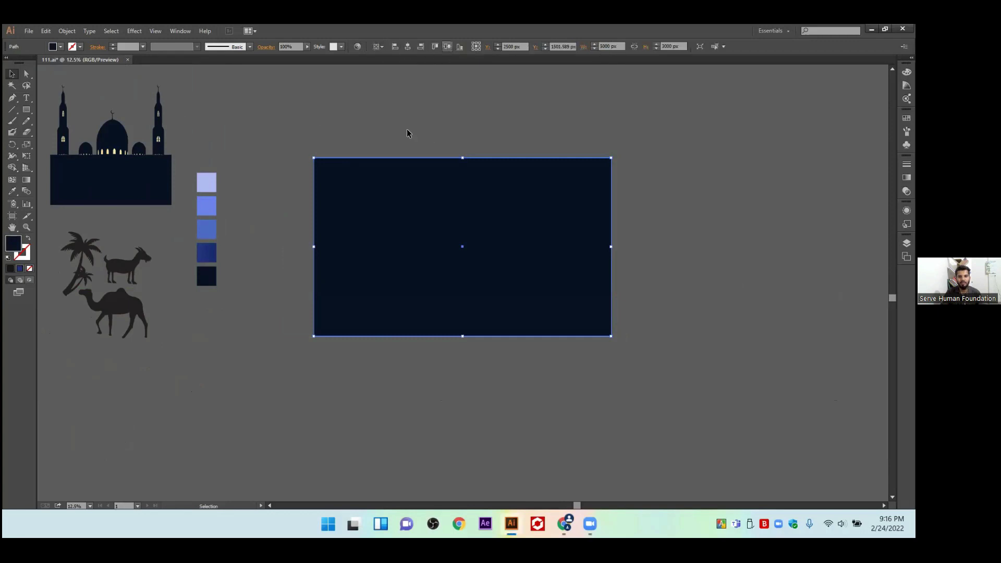
key("ctrl+shift+a")
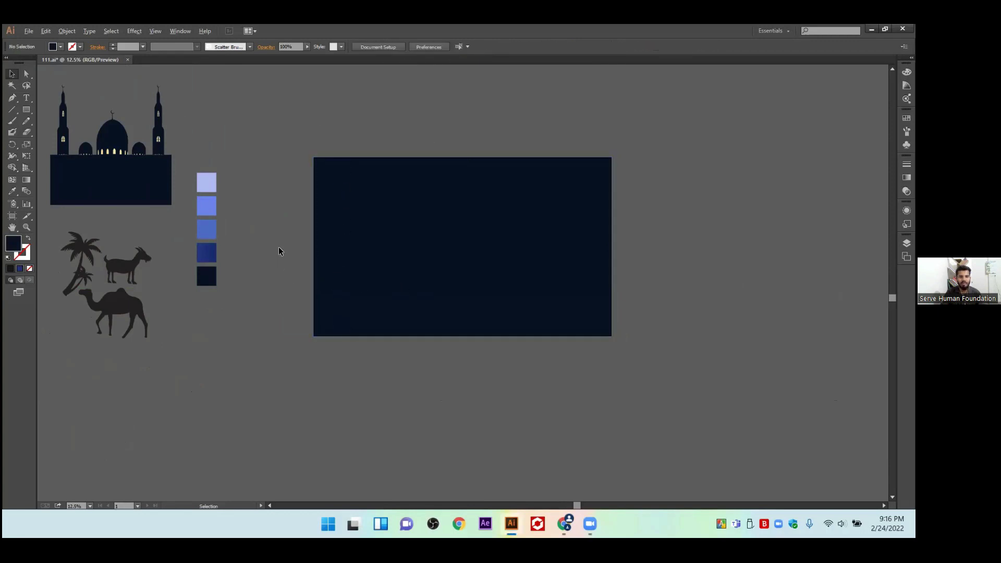
scroll(279, 251, "up", 1)
scroll(346, 161, "left", 2)
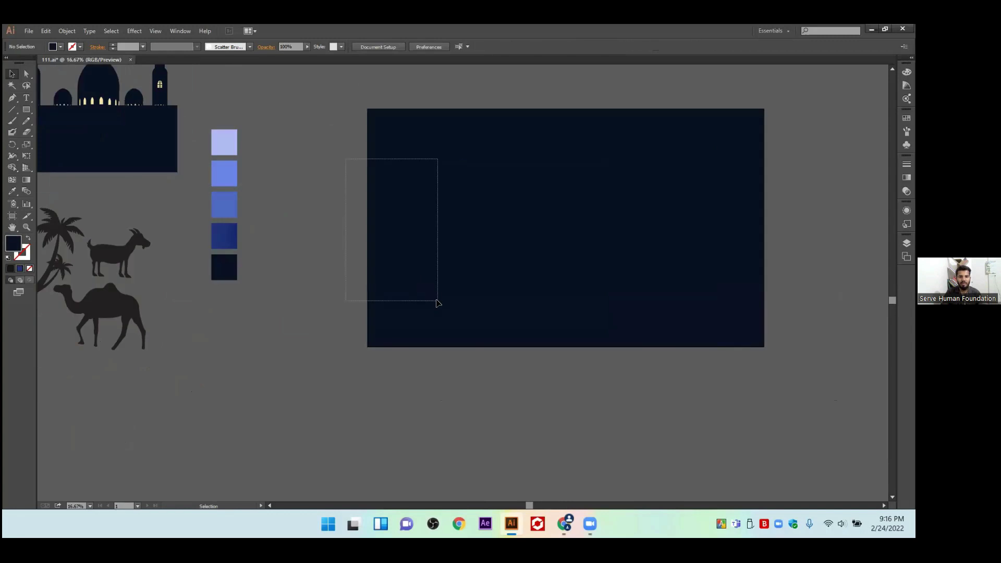
- Recolour the background rectangle with the navy swatch's blue using the Eyedropper
left_click(230, 239)
key("i")
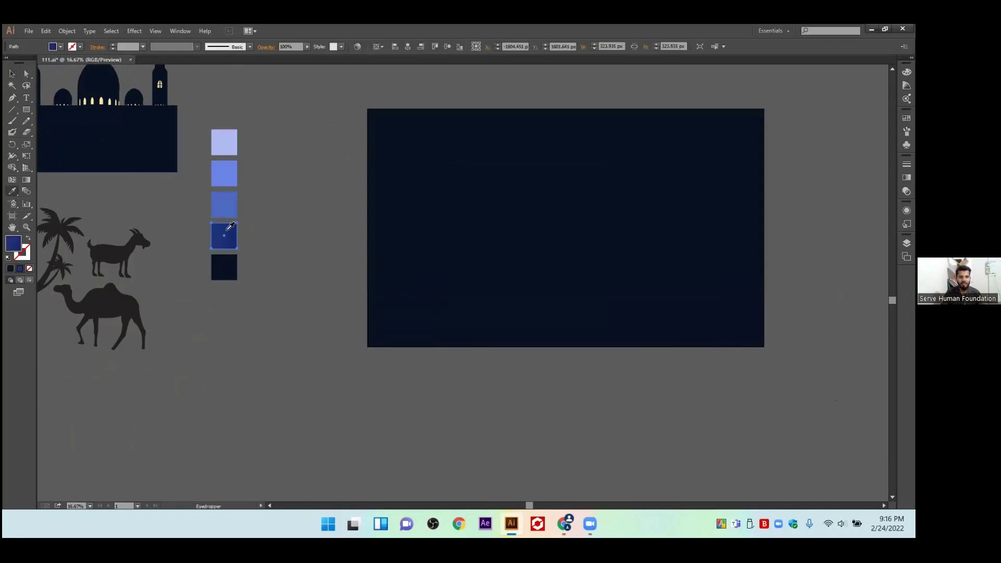
left_click(10, 75)
key("ctrl+alt+2")
key("i")
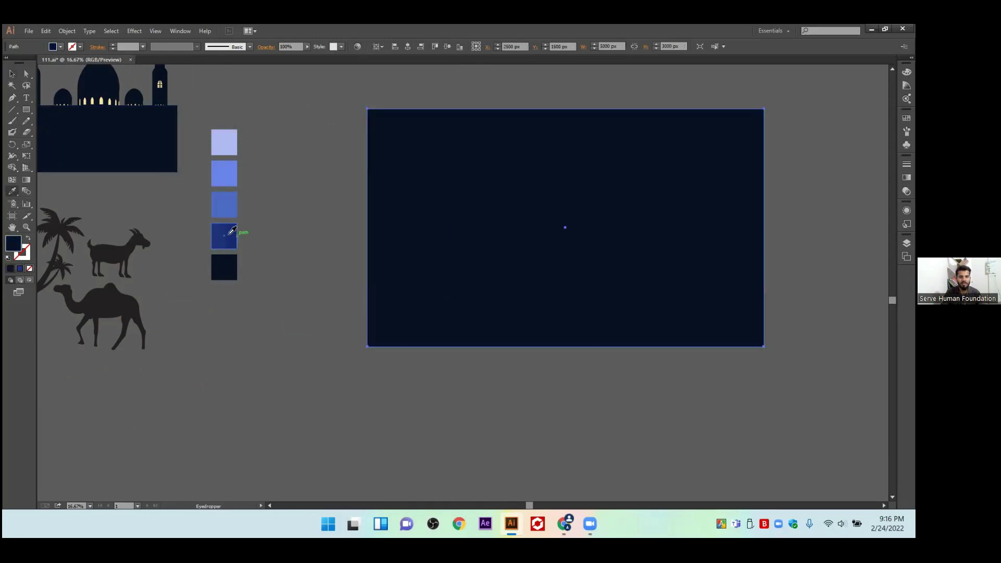
left_click(232, 231)
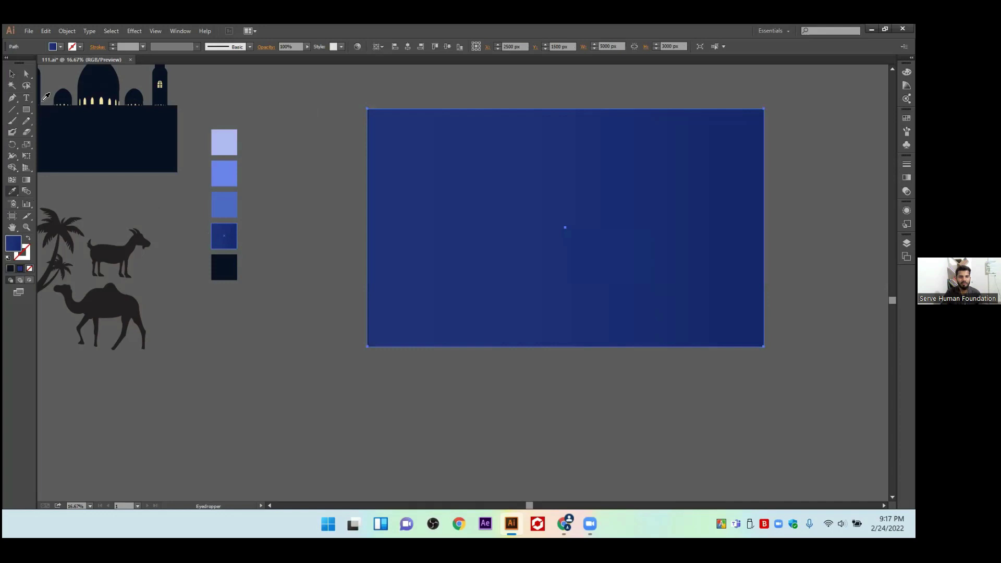
key("v")
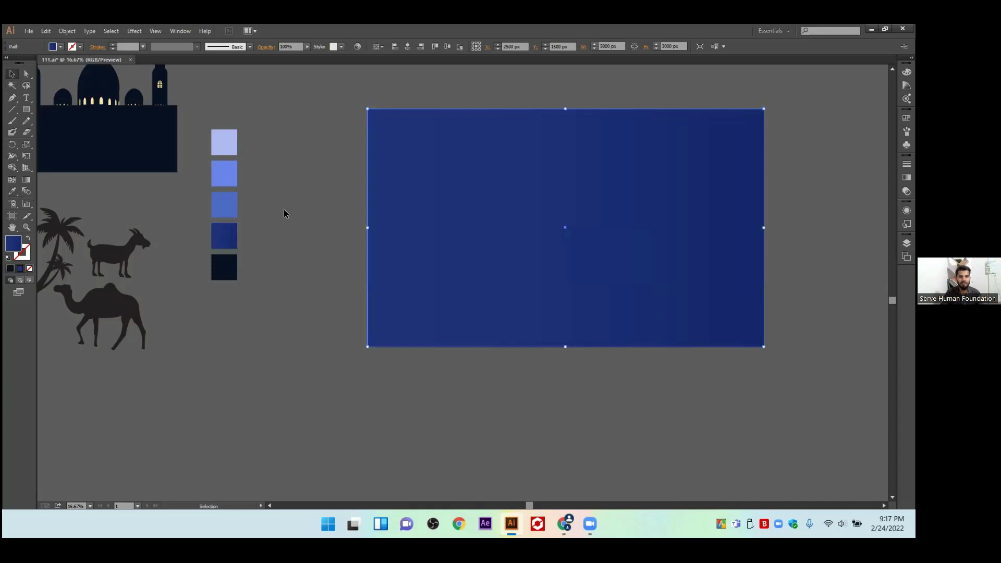
left_click(275, 284)
- Lock the blue background rectangle so it can no longer be selected
left_click(454, 264)
scroll(360, 279, "down", 1)
scroll(518, 266, "up", 1)
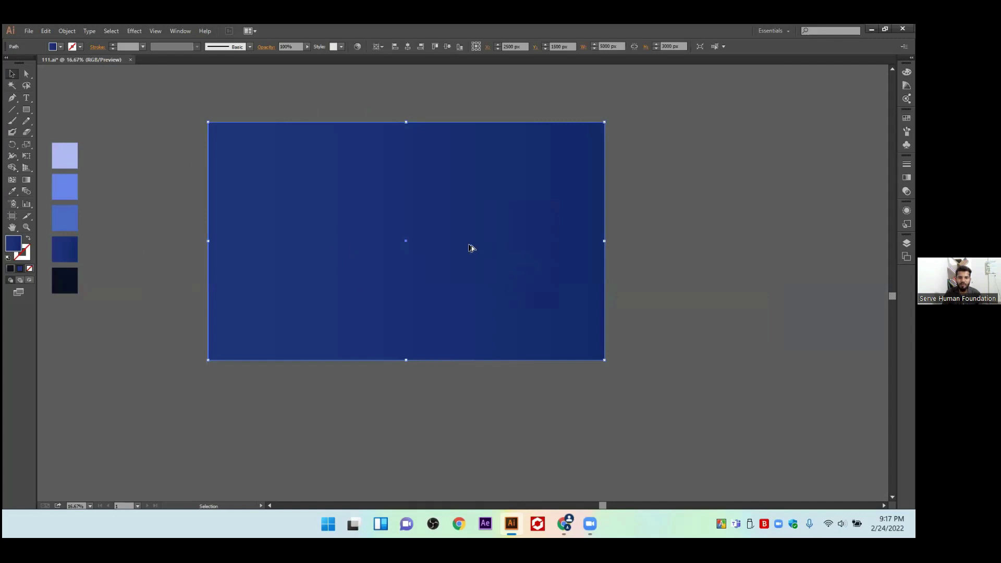
scroll(467, 313, "up", 1)
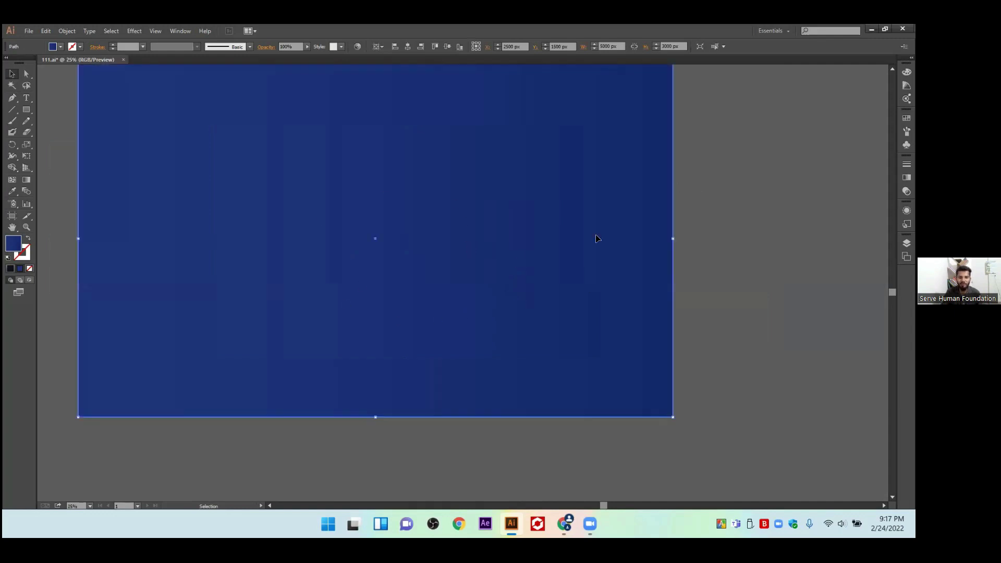
scroll(554, 179, "down", 2)
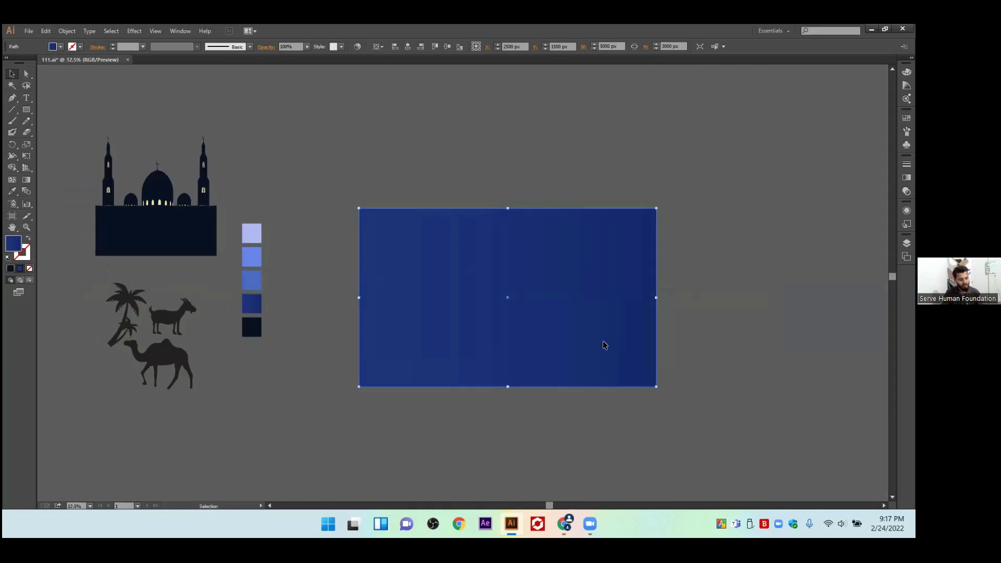
key("ctrl+2")
left_click_drag(367, 217, 547, 402)
scroll(453, 346, "up", 1)
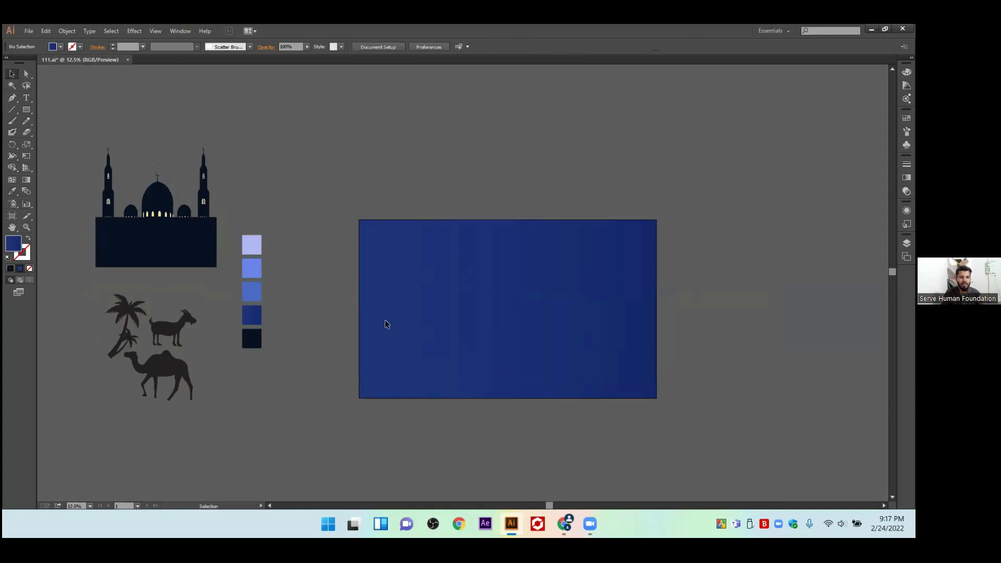
scroll(416, 350, "up", 1)
scroll(371, 383, "down", 1)
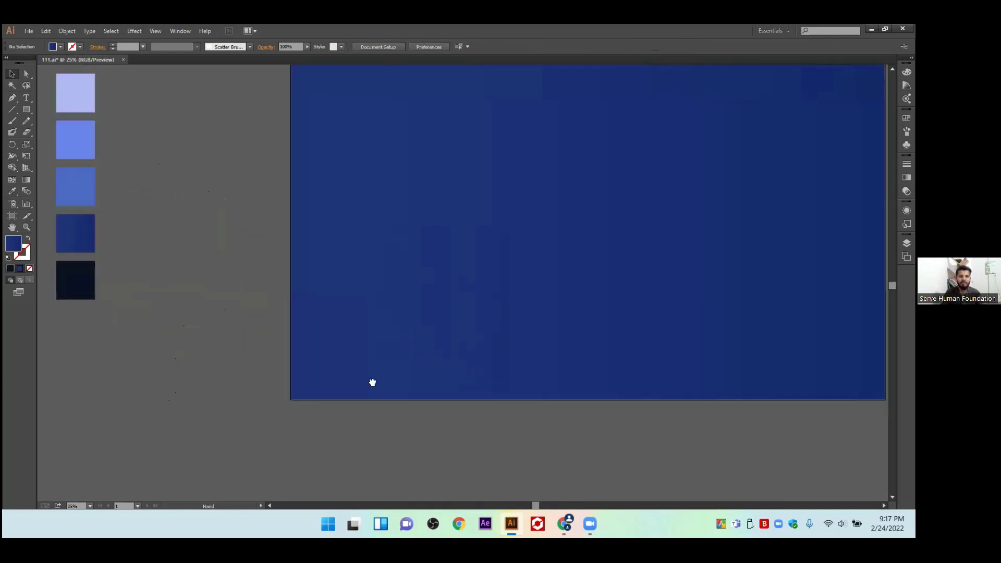
scroll(541, 327, "down", 1)
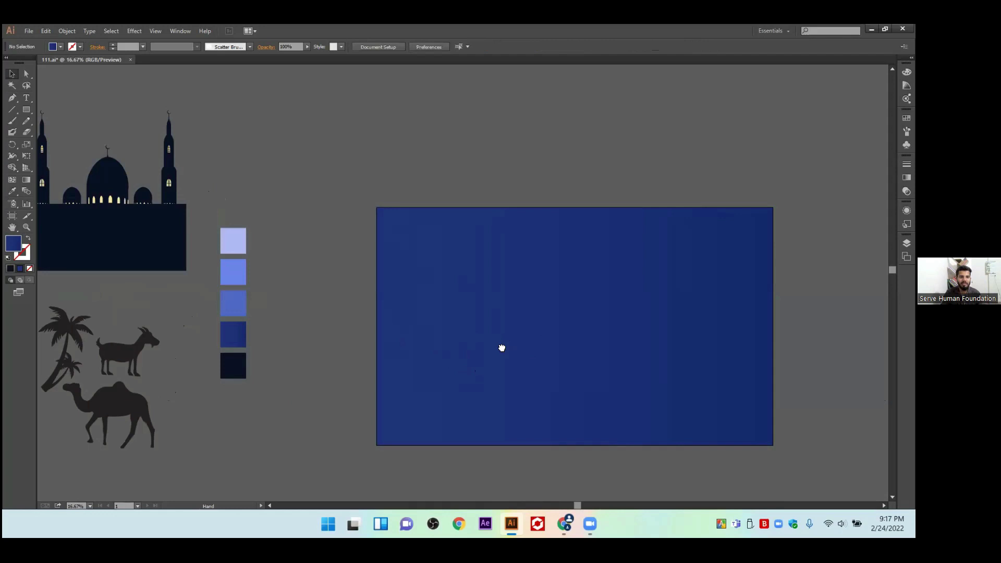
scroll(501, 346, "down", 2)
scroll(501, 347, "right", 1)
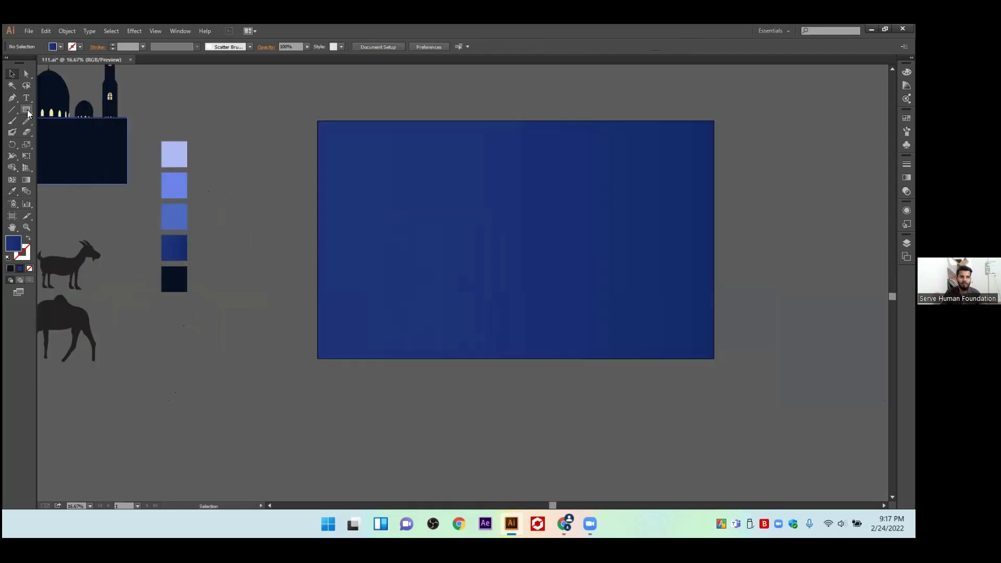
- Try the Blob Brush and Paintbrush, expand the side panels and view at actual size
left_click(11, 133)
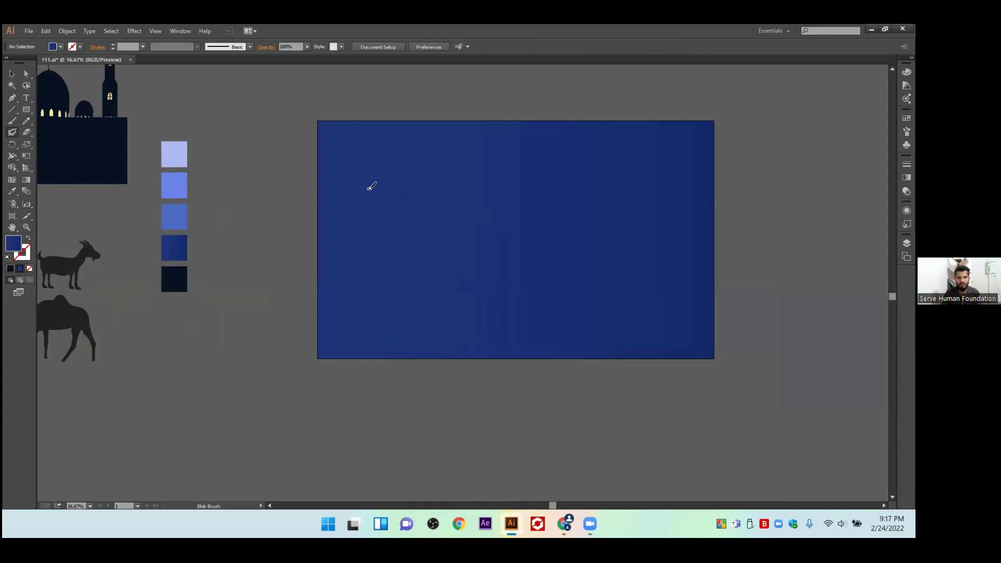
left_click(12, 120)
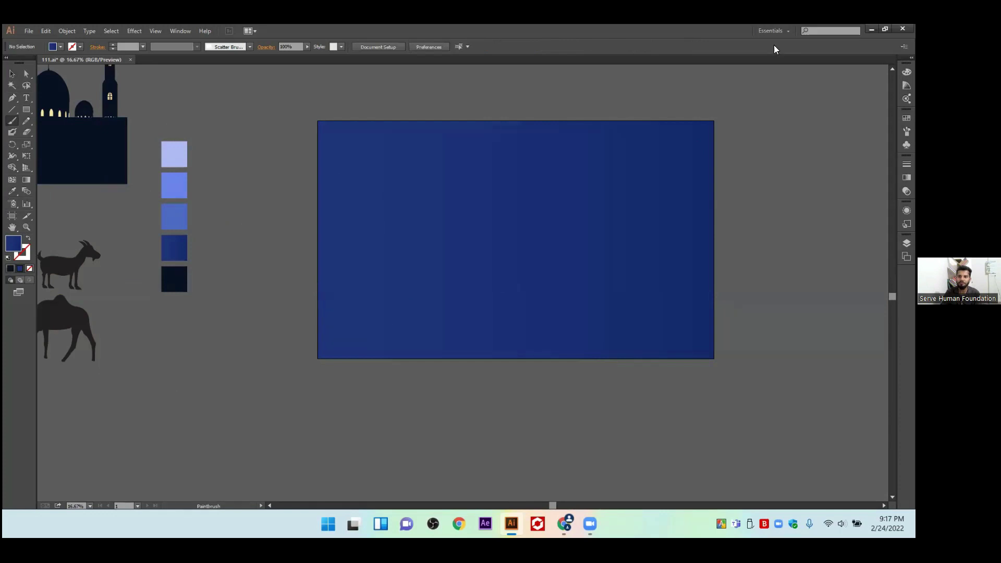
left_click(910, 57)
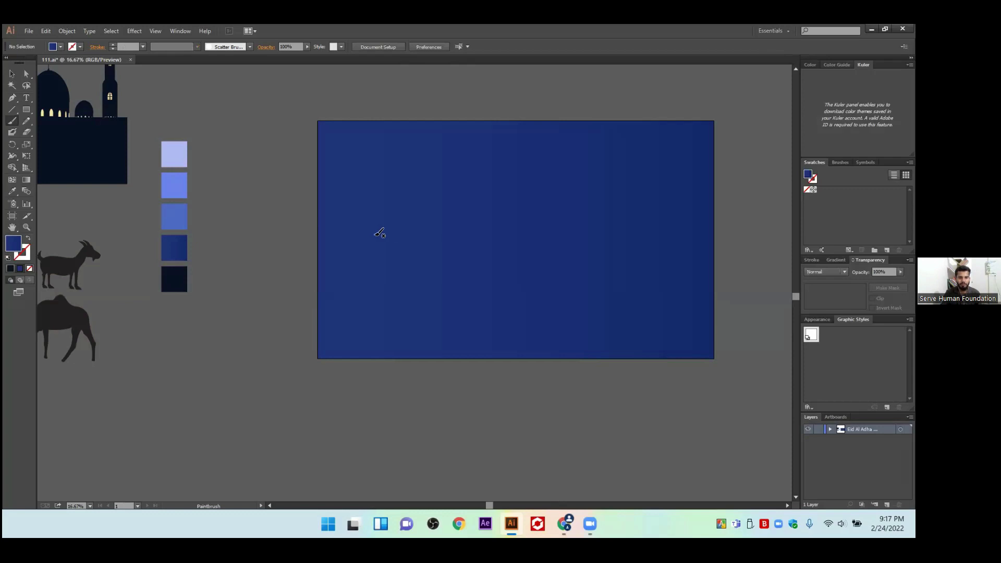
key("ctrl+1")
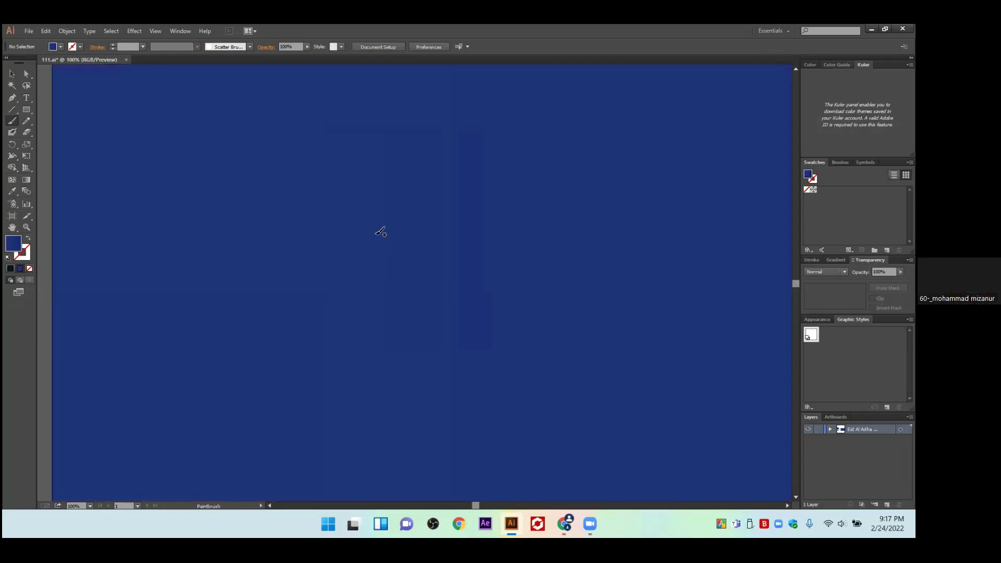
- Paint test white dots and a blue blob-brush stroke on the background
key("shift+x")
left_click_drag(377, 235, 385, 243)
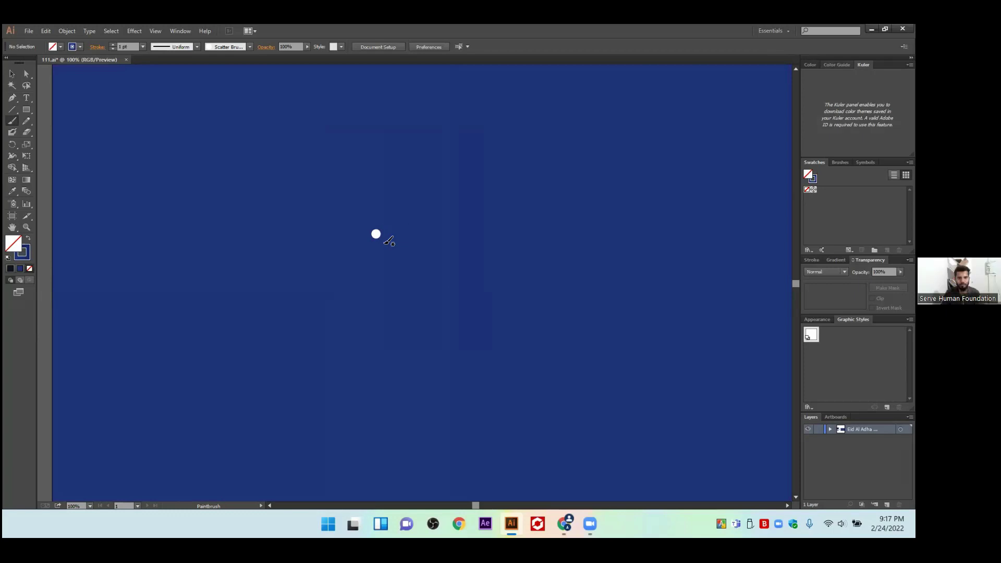
left_click(409, 241)
left_click(425, 242)
left_click(452, 287)
left_click(447, 250)
left_click(334, 251)
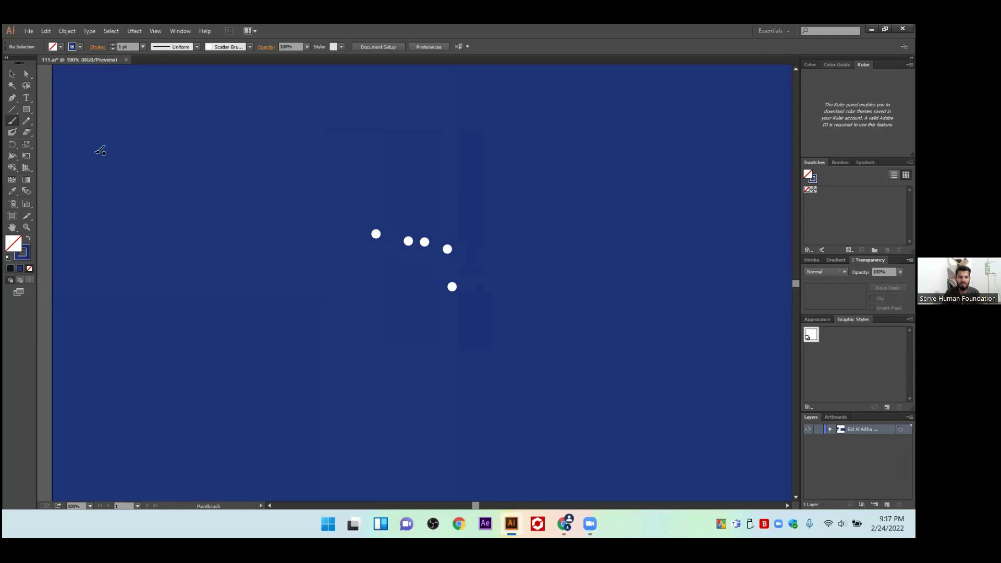
key("shift+b")
mouse_move(248, 175)
left_mouse_down()
mouse_move(276, 190)
mouse_move(311, 170)
left_mouse_up()
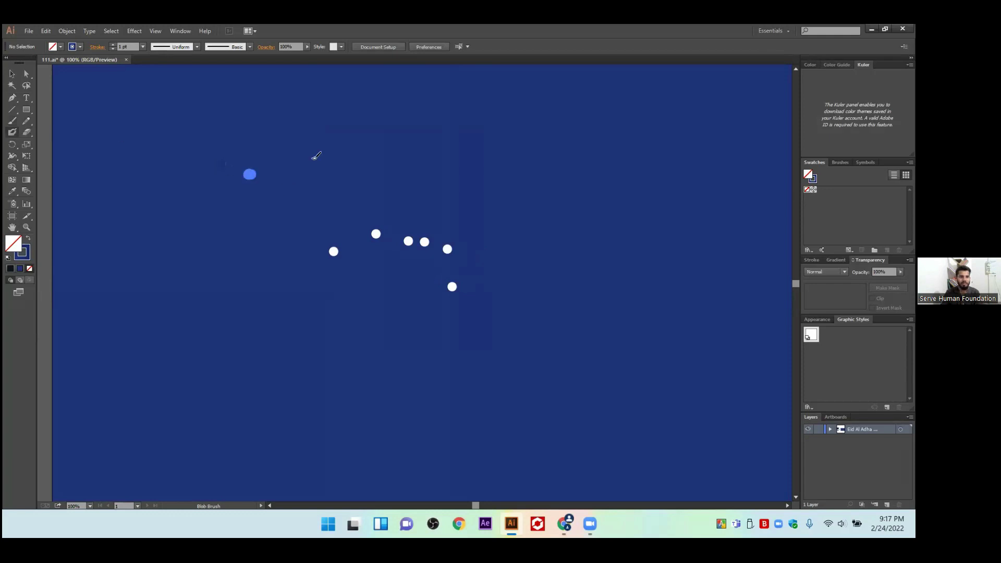
- Marquee-select the test dots and stroke and delete them
left_click(11, 76)
left_click_drag(210, 130, 511, 348)
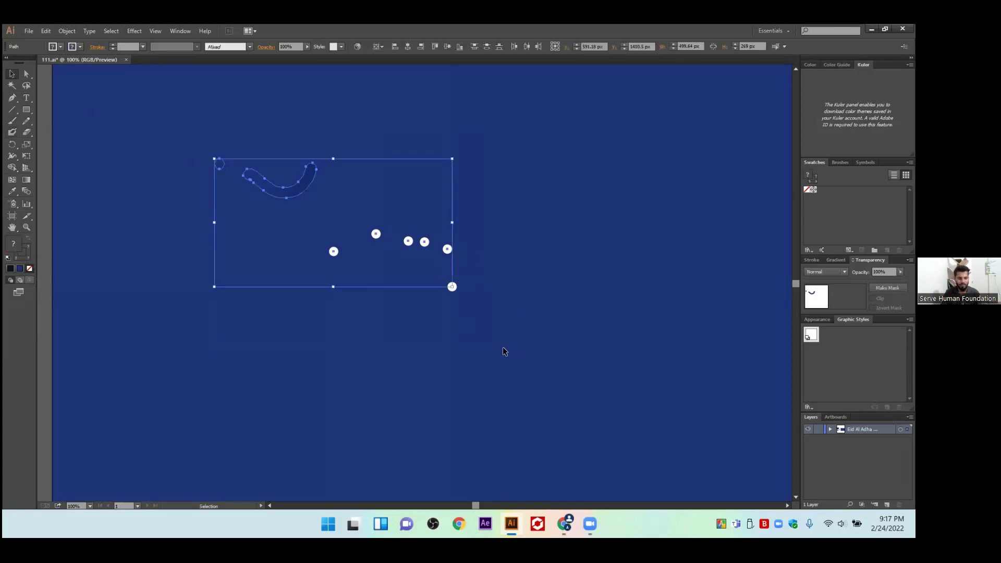
left_click(501, 347)
key("ctrl+minus")
key("ctrl+minus")
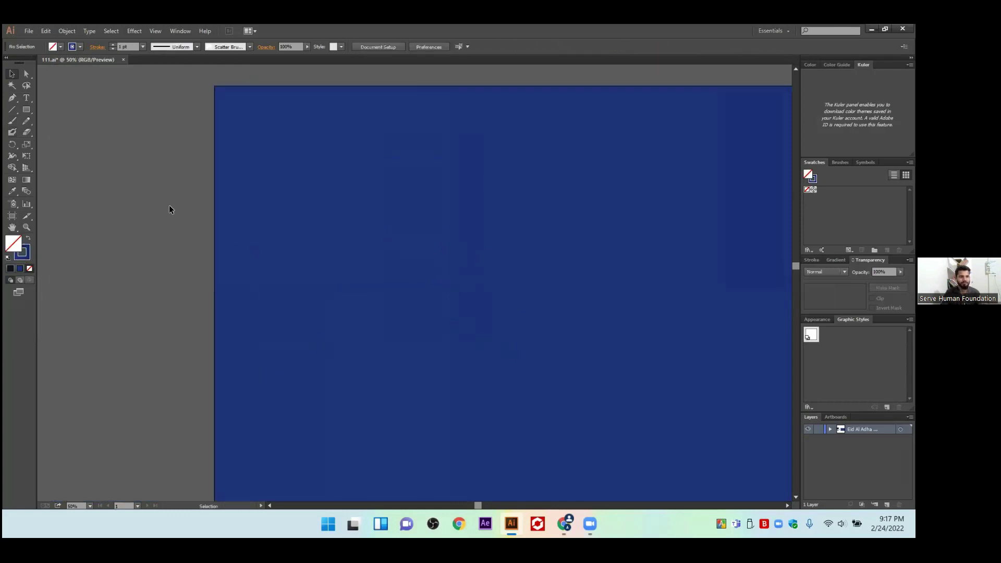
- Draw a circle in the upper-left sky and fill it with the lightest lavender swatch
left_click(26, 113)
left_click_drag(26, 110, 67, 134)
left_click_drag(261, 150, 370, 264)
left_click(12, 191)
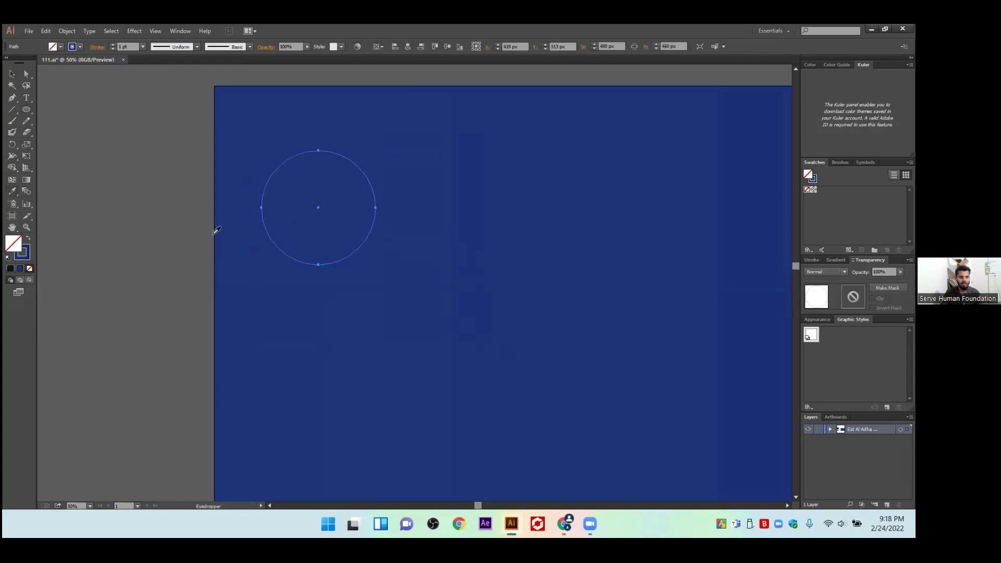
scroll(214, 227, "down", 1)
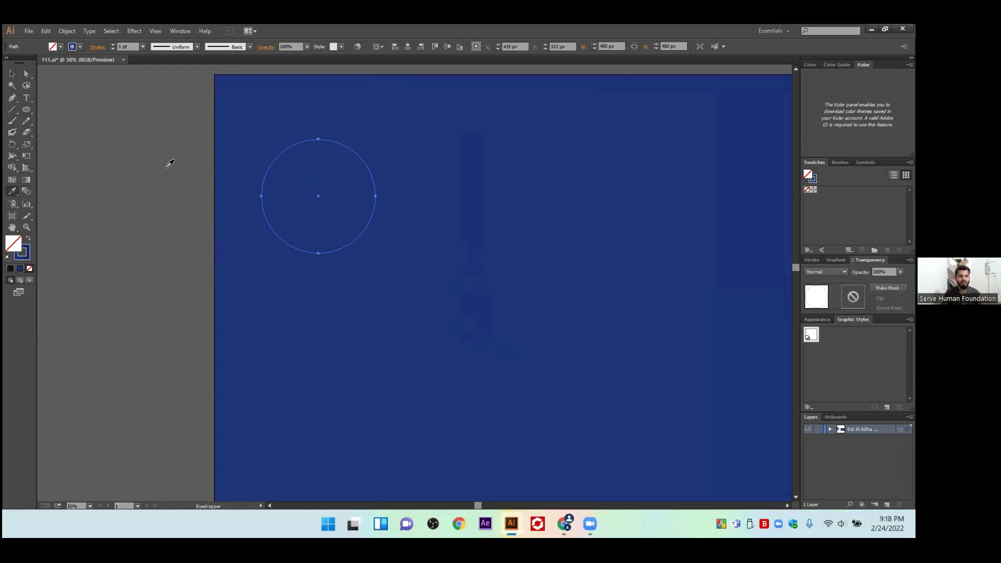
key("ctrl+minus")
left_click(140, 157)
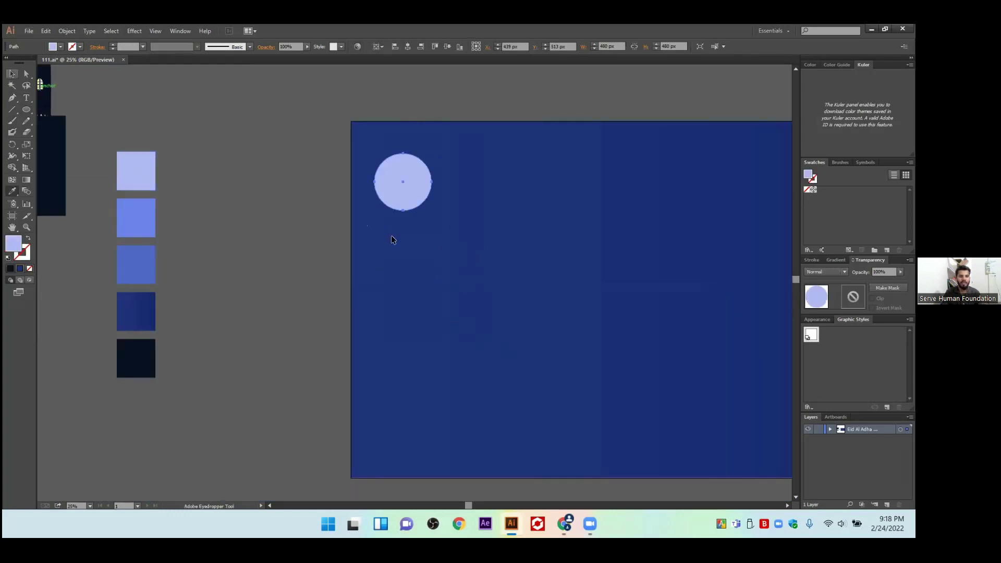
- Alt-drag a copy of the lavender circle to the right and enlarge it
key("ctrl+shift+a")
key("ctrl+plus")
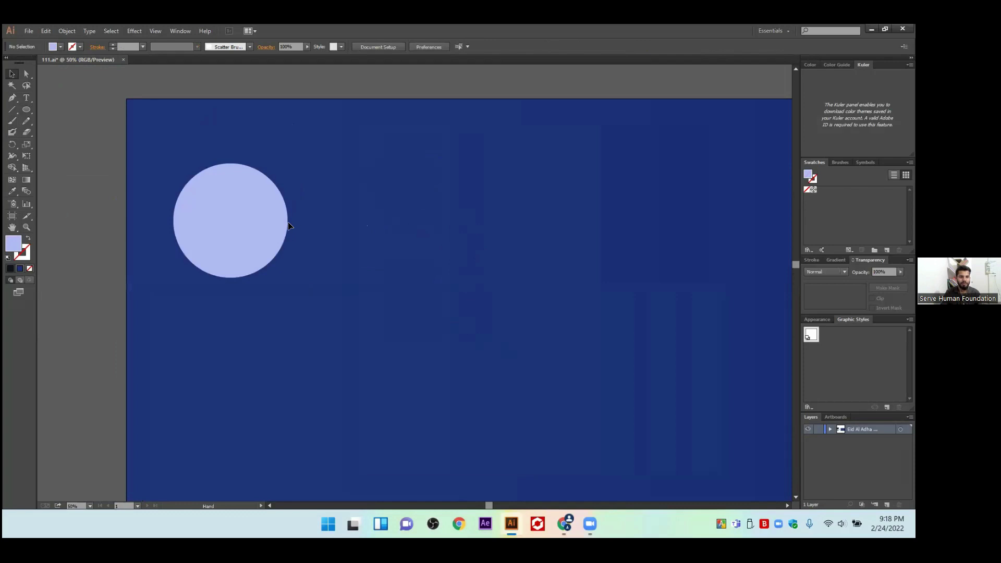
left_click(267, 229)
key("ctrl+minus")
key("ctrl+minus")
key("ctrl+minus")
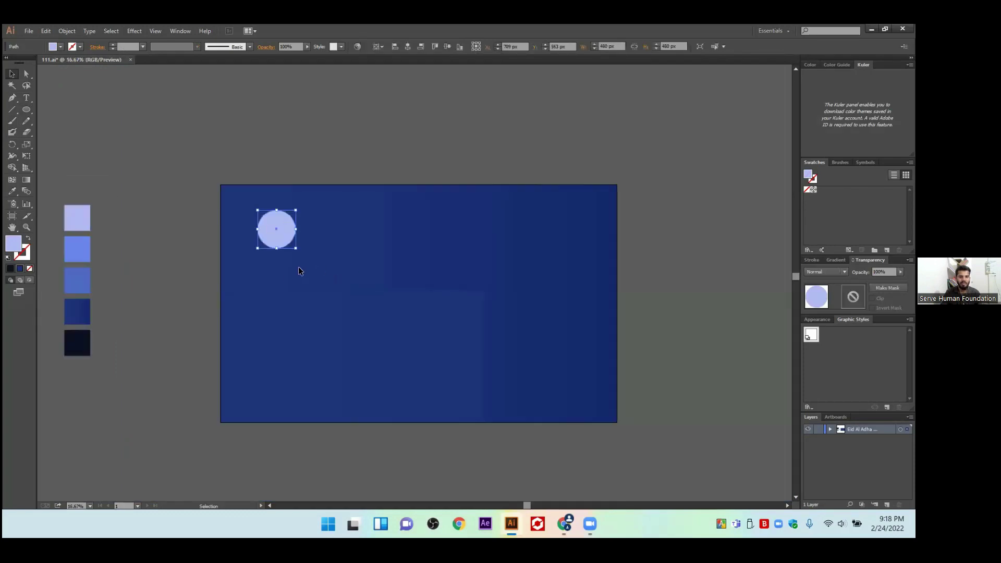
scroll(229, 252, "up", 2)
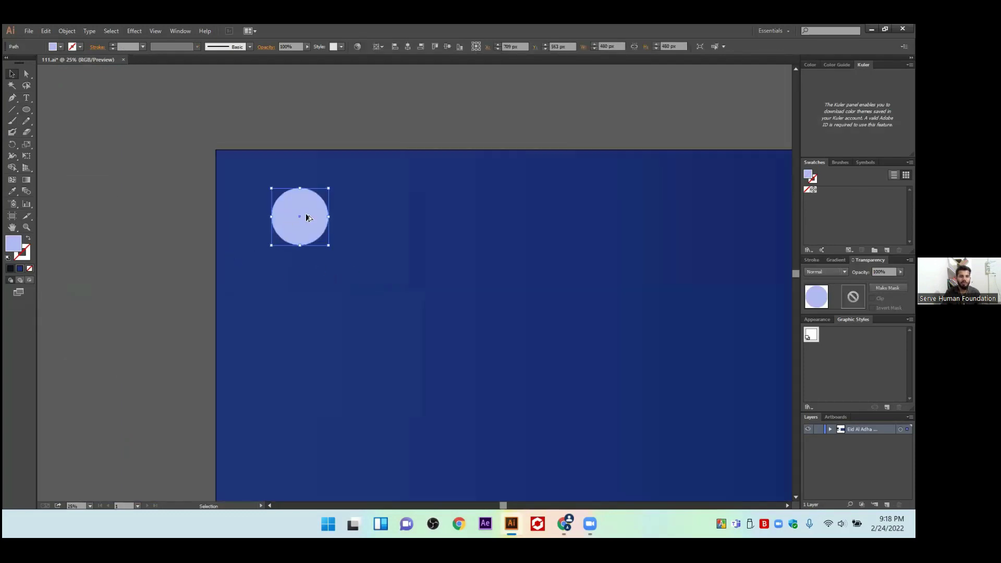
scroll(286, 205, "up", 2)
left_click_drag(276, 204, 365, 204)
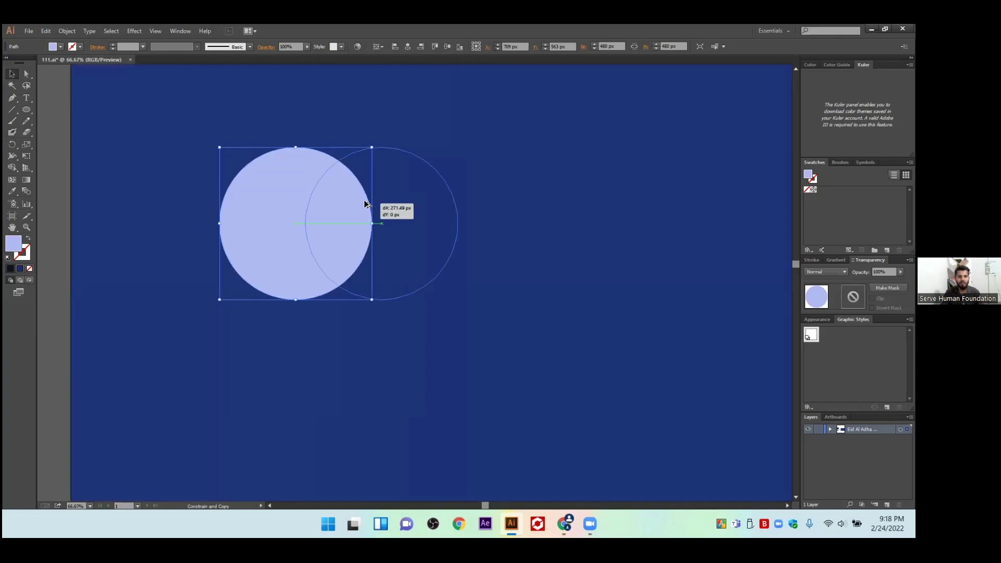
left_click_drag(455, 161, 595, 105)
- Add a third circle copy to complete the three-circle cloud, and select all three
left_click(246, 208)
left_click_drag(484, 195, 400, 196)
left_click_drag(202, 175, 142, 213)
key("ctrl+a")
- Cut away the cloud's lower half with a horizontal line and Shape Builder
key("backslash")
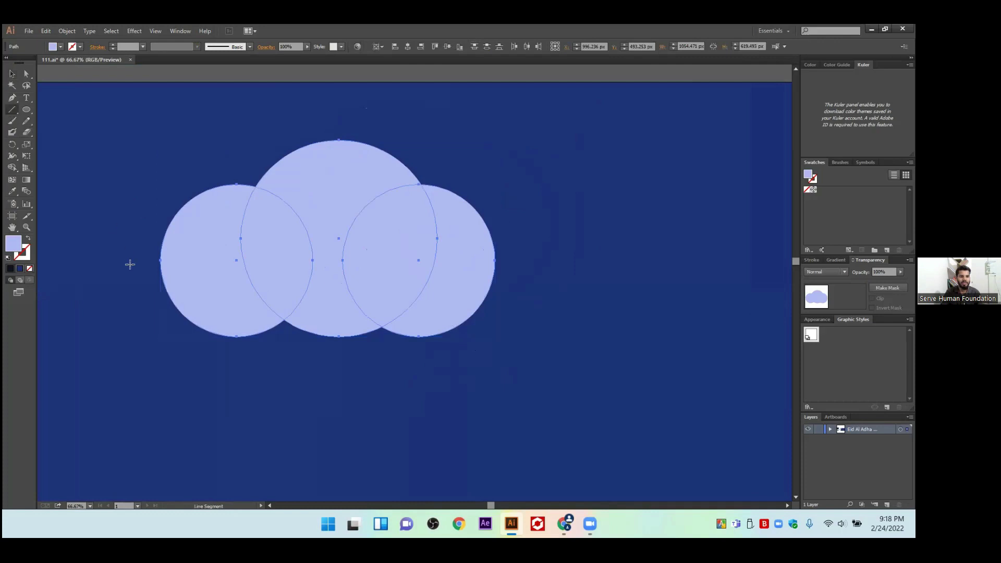
left_click_drag(129, 260, 534, 260)
left_click(12, 73)
key("ctrl+a")
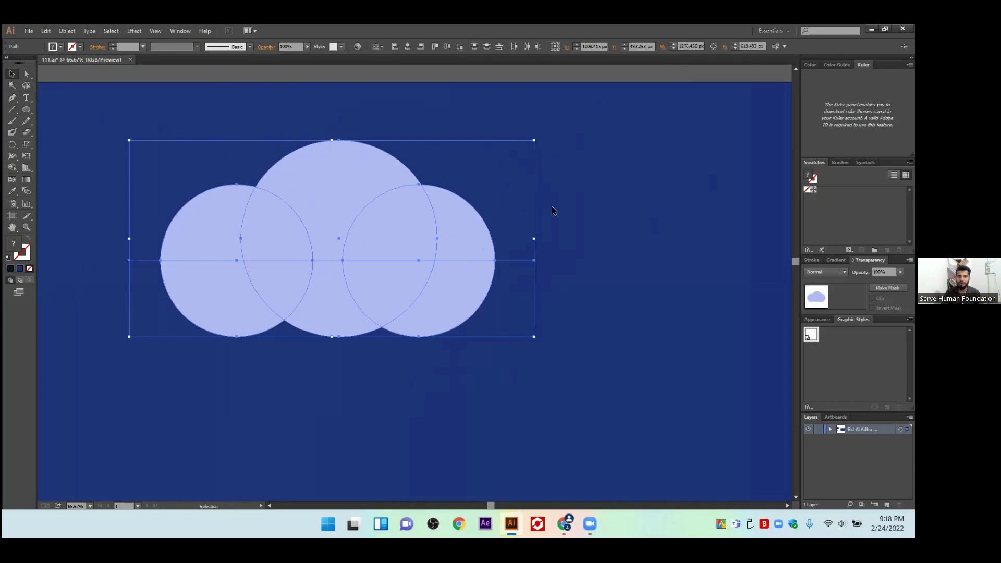
left_click(12, 167)
left_click_drag(322, 298, 154, 295)
- Group the half-cloud pieces and move them down to the artboard's bottom
left_click(11, 74)
left_click(137, 115)
left_click_drag(197, 121, 461, 214)
key("a")
key("v")
left_click_drag(359, 194, 380, 408)
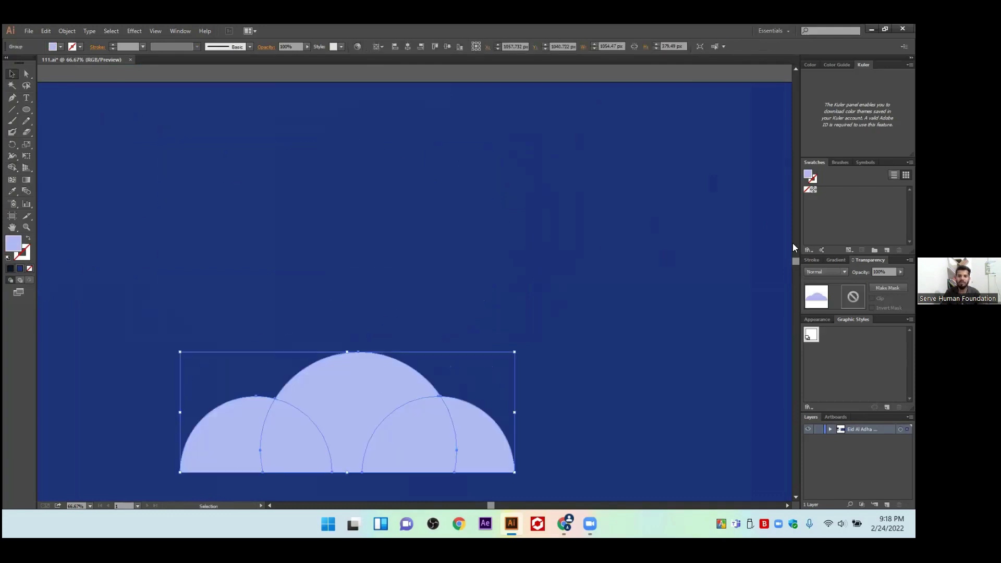
- Unite the arcs with Pathfinder, move the cloud up, and give it a gradient fill
left_click(185, 33)
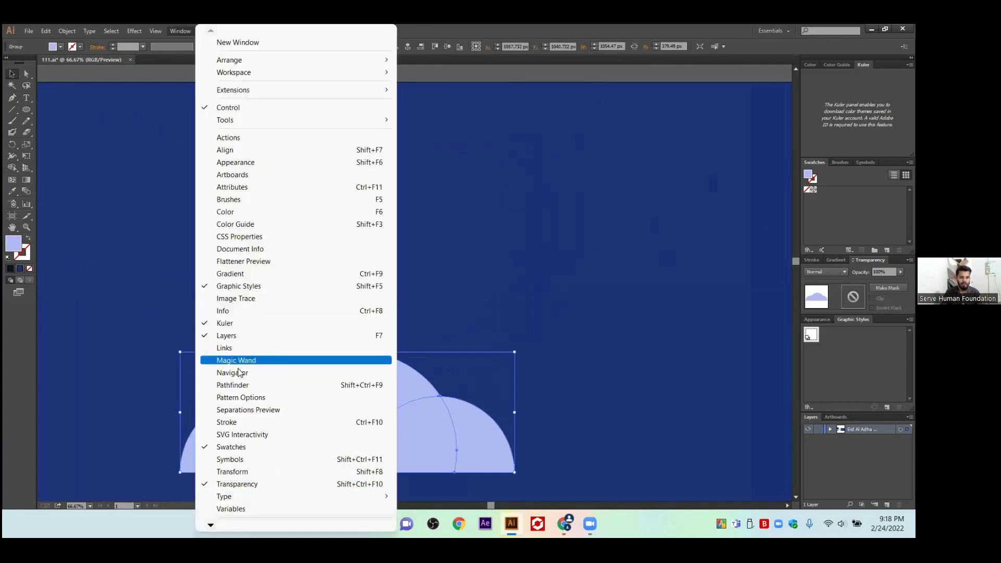
left_click(232, 385)
left_click(48, 256)
left_click_drag(387, 416, 422, 291)
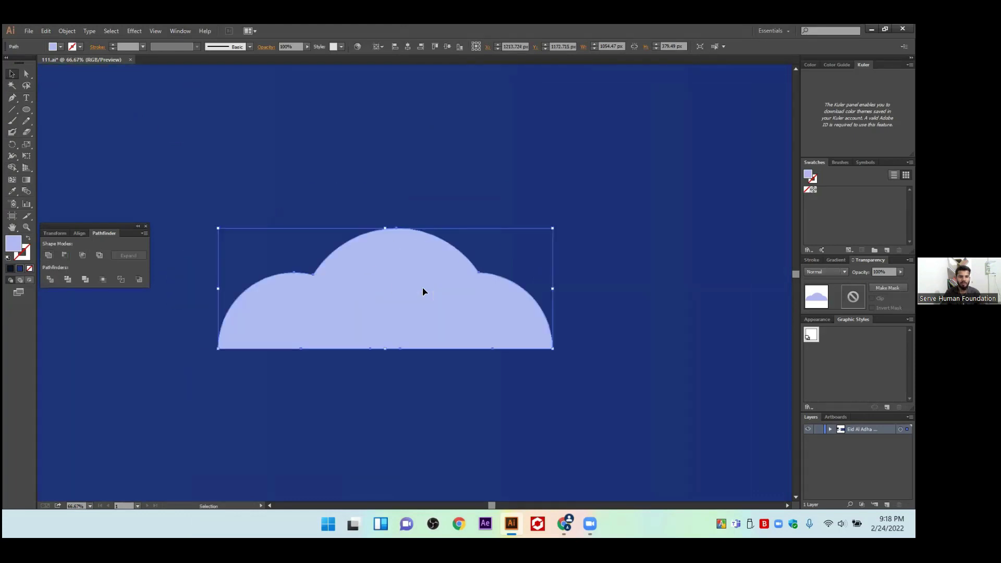
left_click(20, 269)
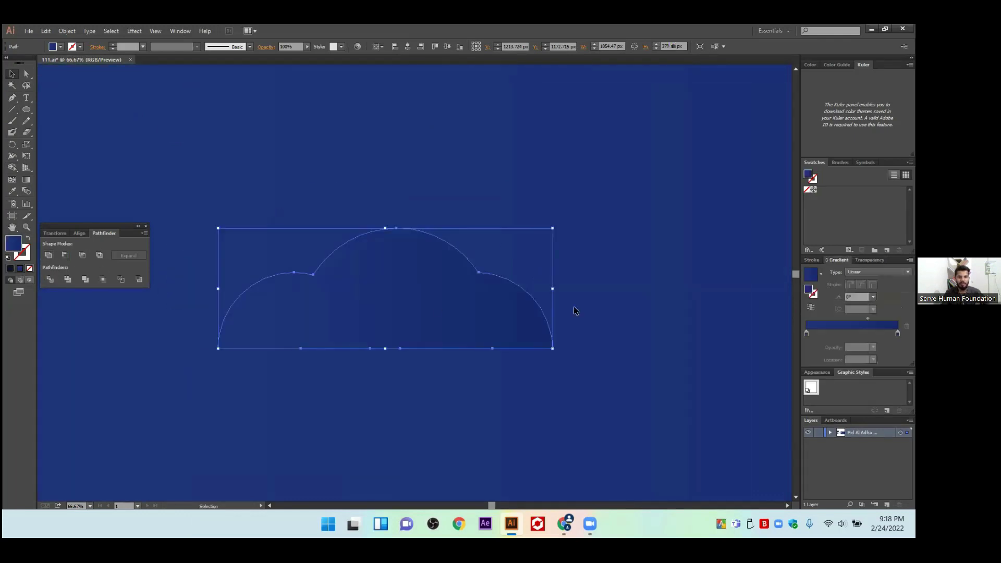